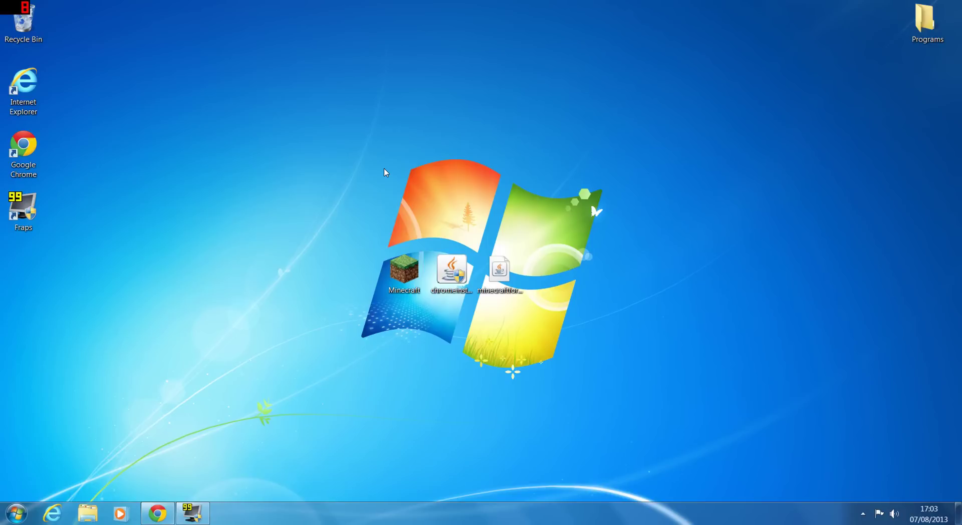
click(504, 271)
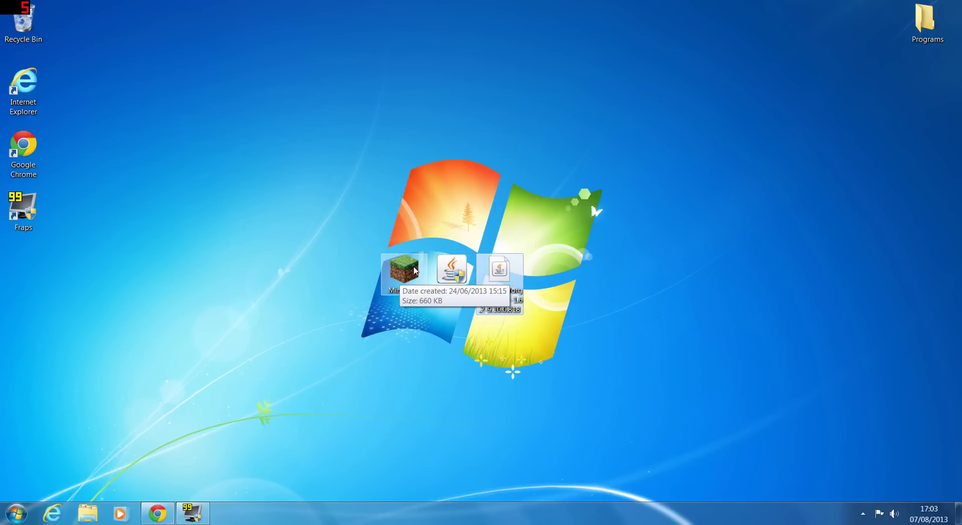
click(422, 195)
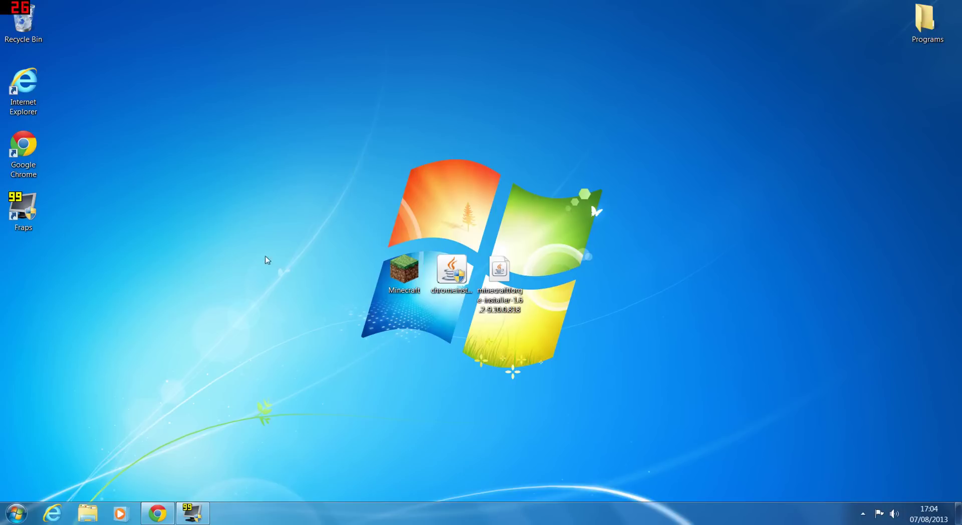
click(17, 513)
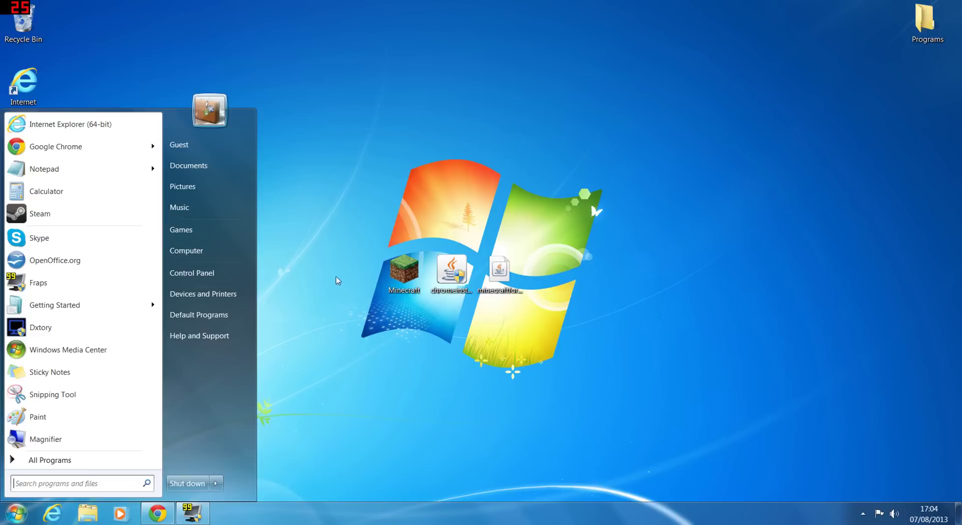
click(407, 235)
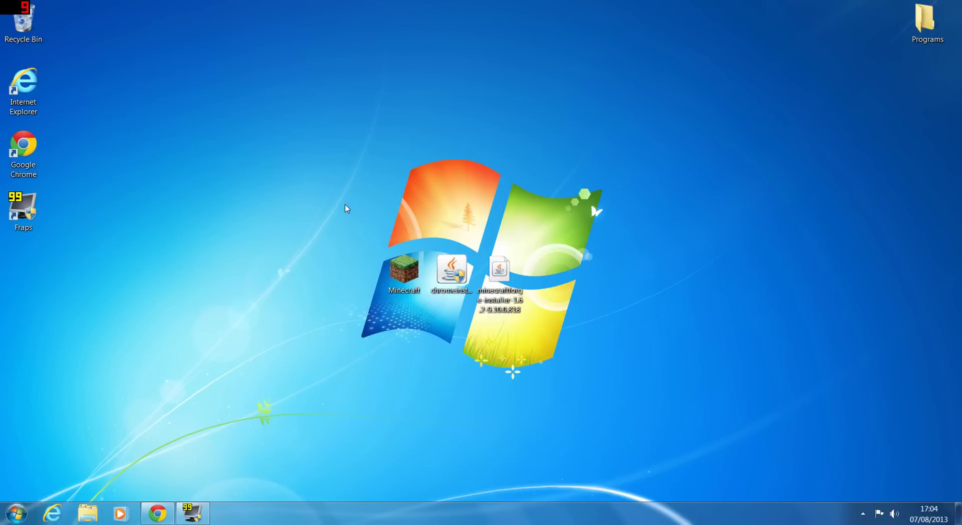
Open the AppData Roaming folder by running %appdata%.
key(super+r)
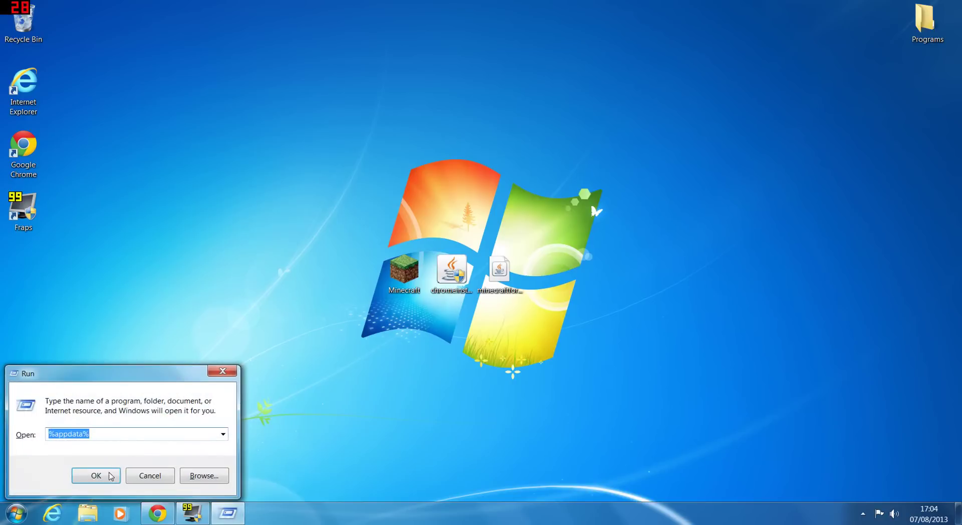
key(super)
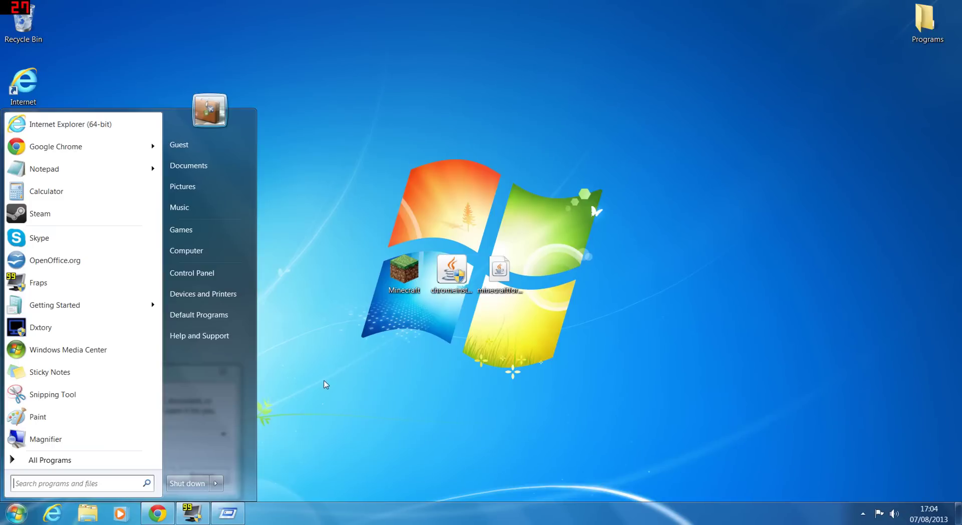
key(super+r)
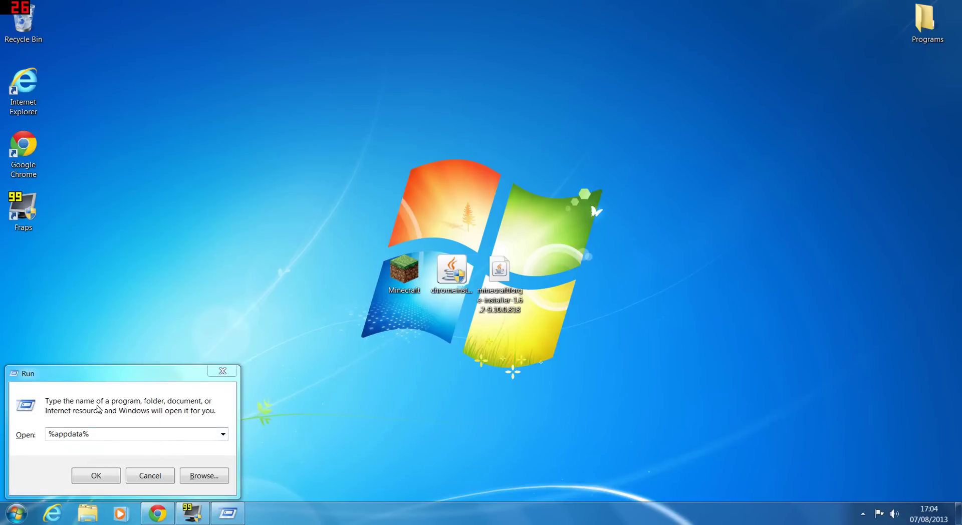
click(119, 370)
drag(119, 370, 453, 212)
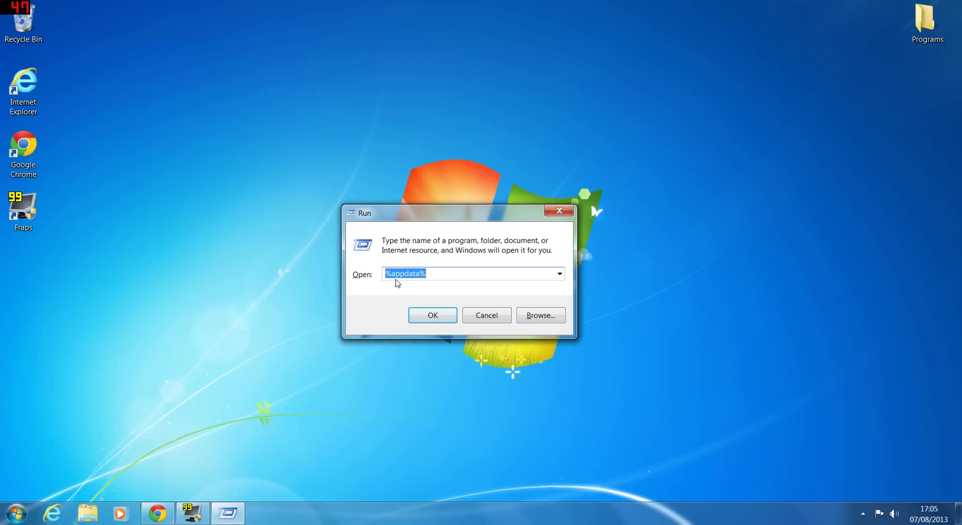
click(434, 315)
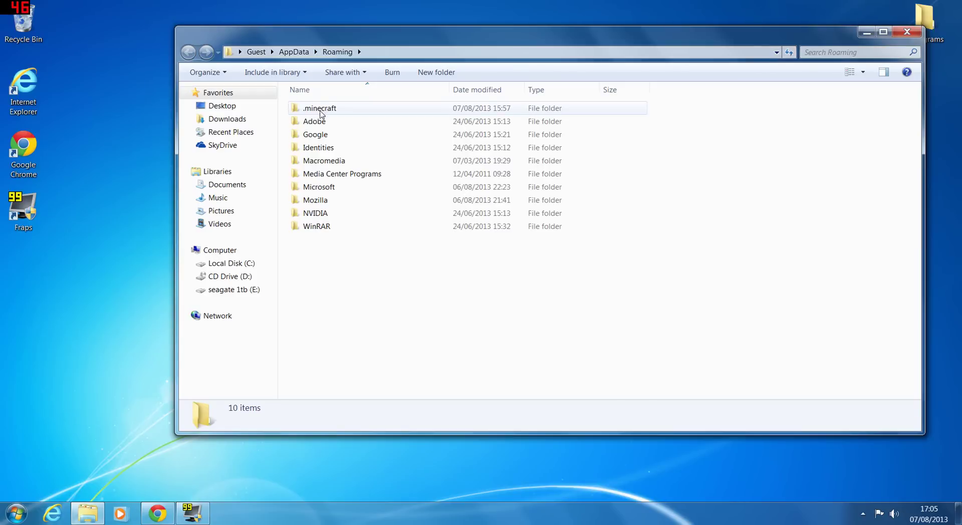
Open the .minecraft folder, highlight its contents from libraries to output-client, and close the window.
double_click(343, 110)
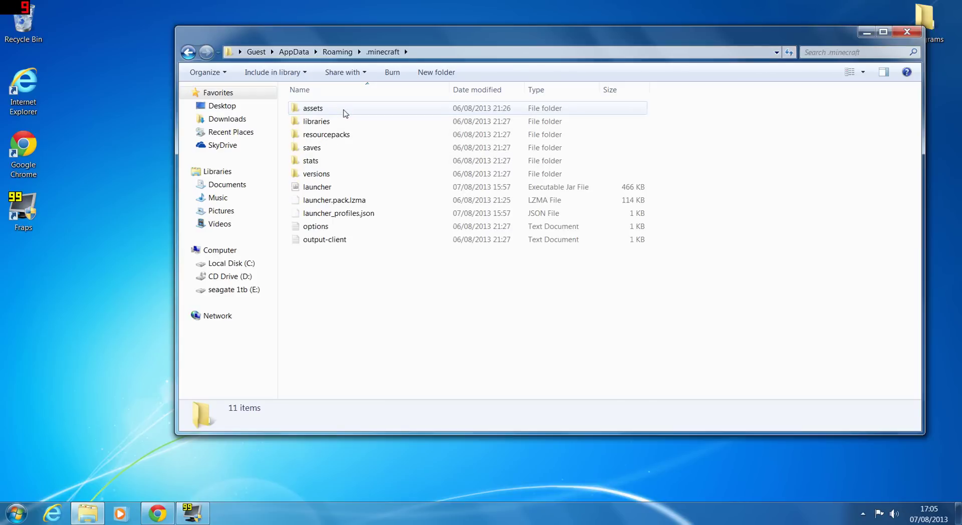
drag(528, 329, 401, 118)
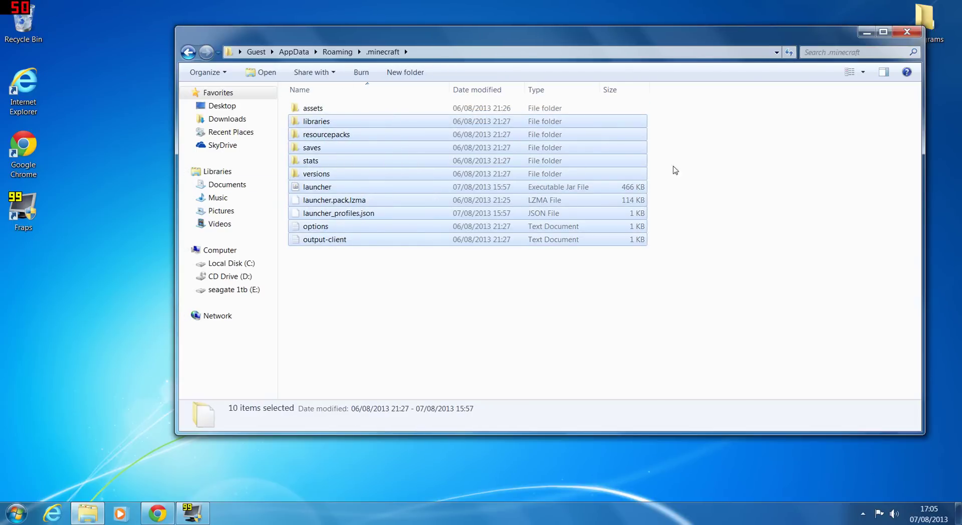
click(904, 33)
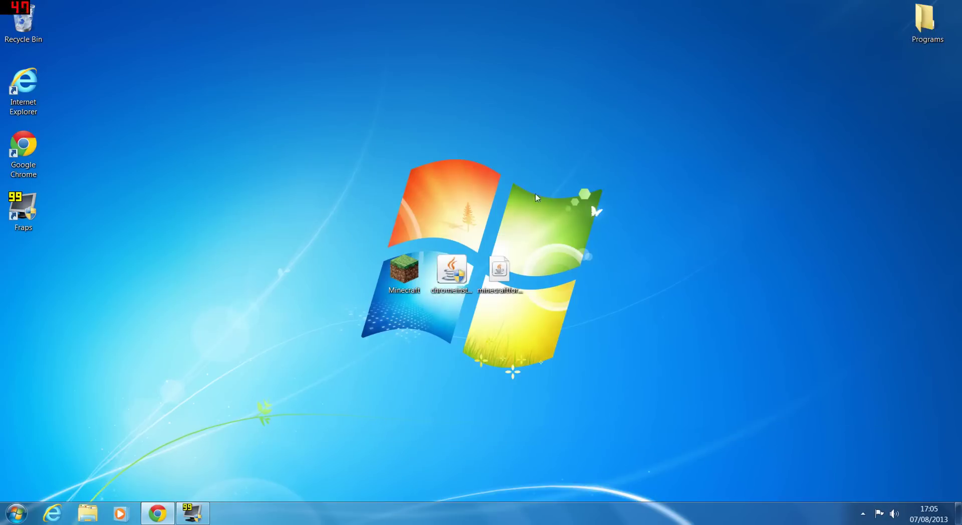
Start the Minecraft launcher from the desktop to check that it loads, and close it.
double_click(419, 269)
click(518, 269)
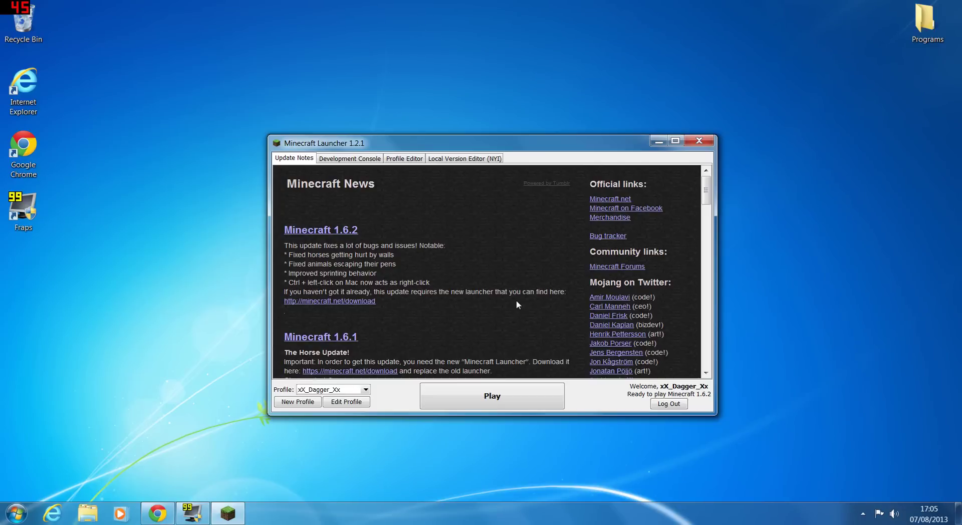
click(699, 140)
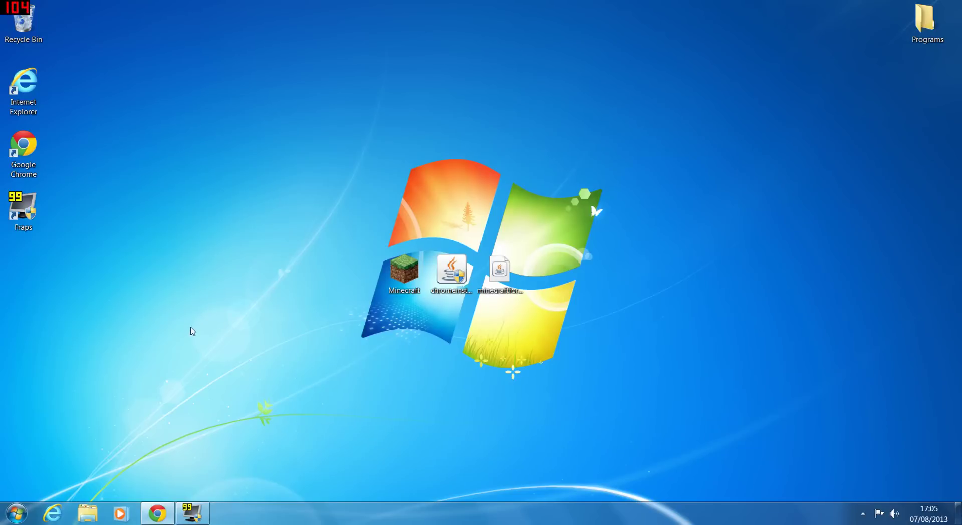
Switch to Chrome, view the Installer download links in the Forge 9.10.0 Minecraft 1.6.2 topic, and minimise the browser.
click(165, 515)
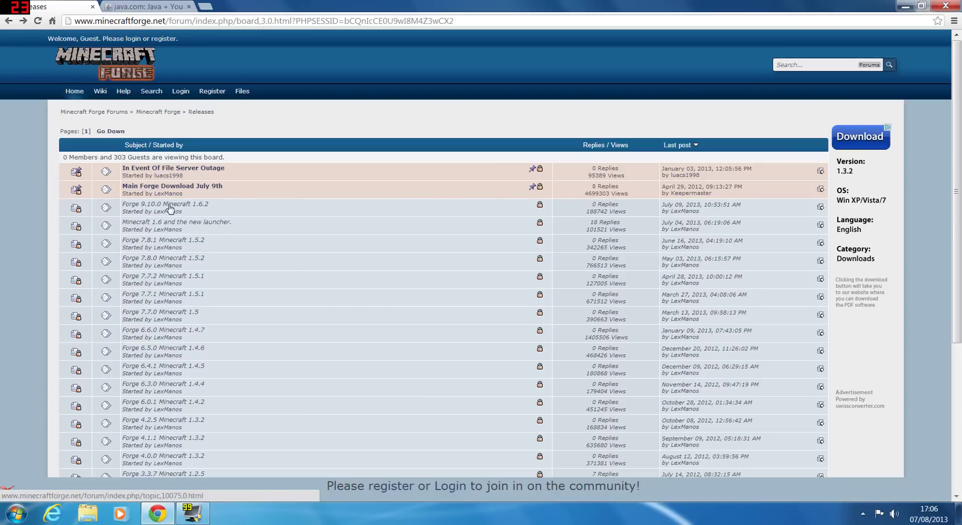
click(190, 207)
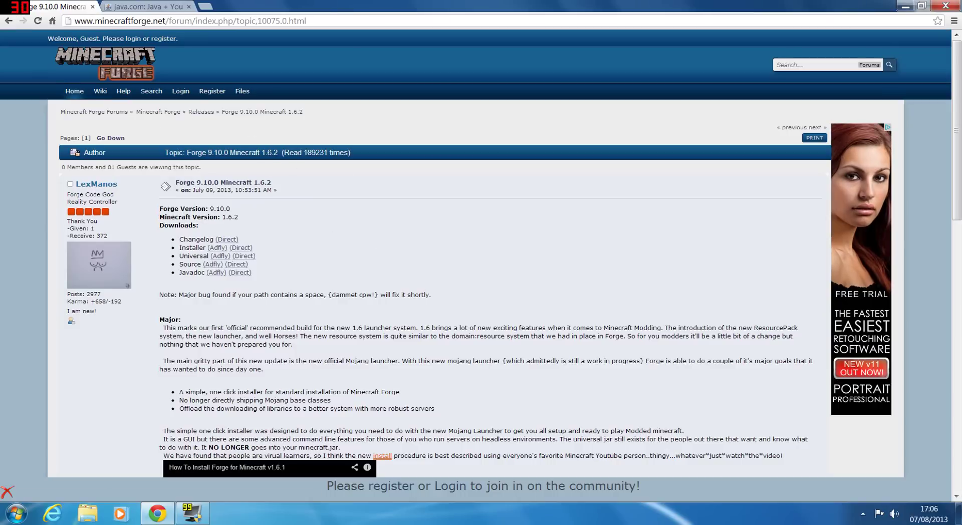
drag(179, 248, 253, 247)
click(248, 260)
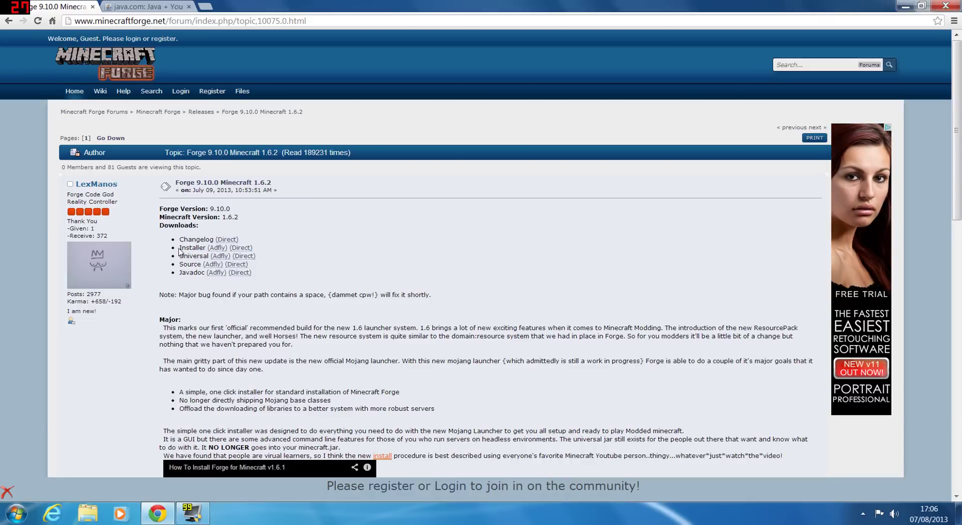
drag(179, 248, 275, 254)
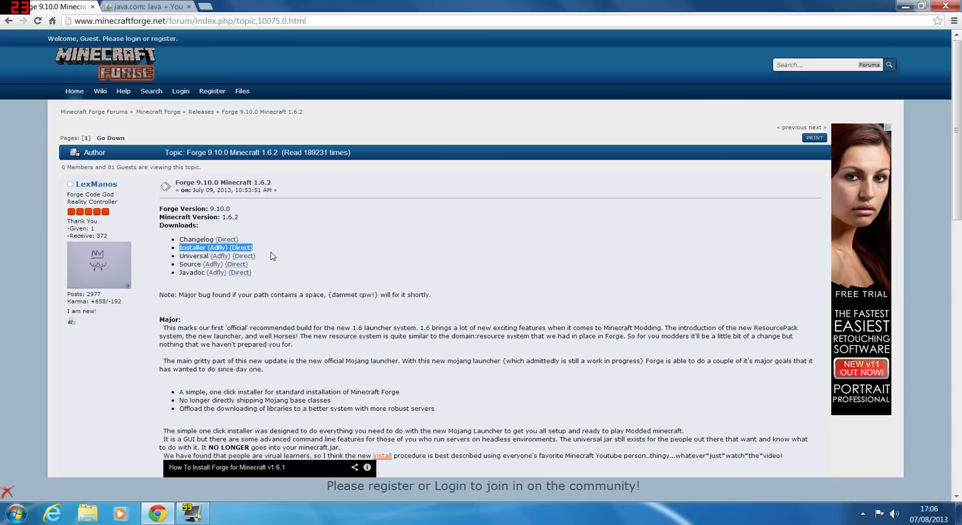
click(273, 254)
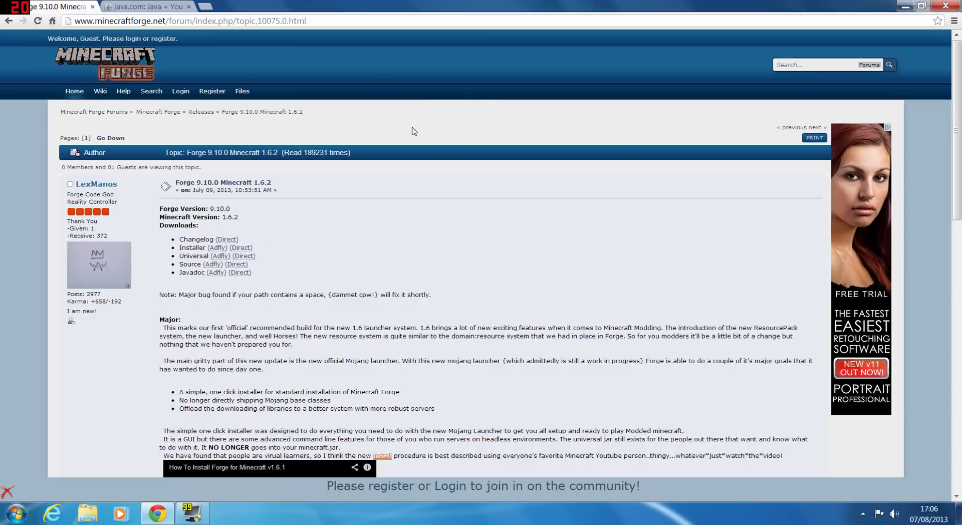
click(904, 6)
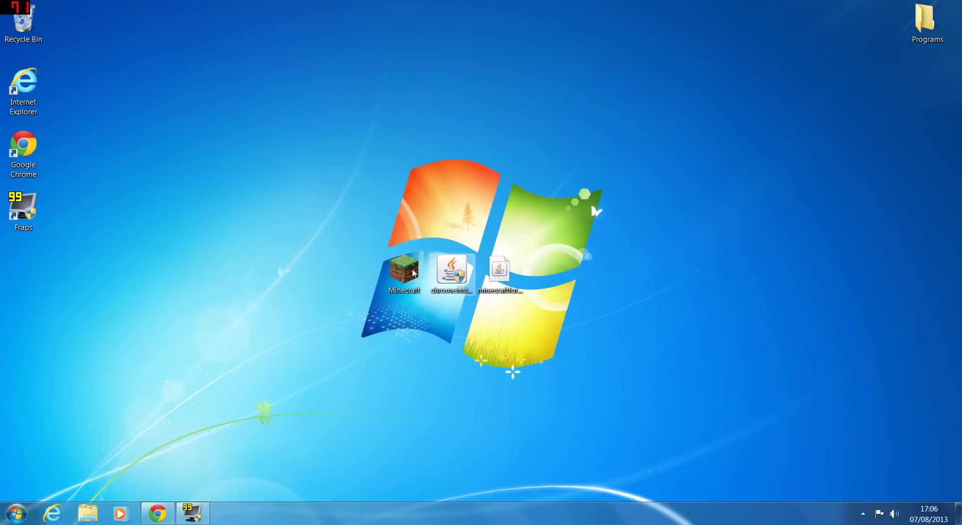
click(511, 270)
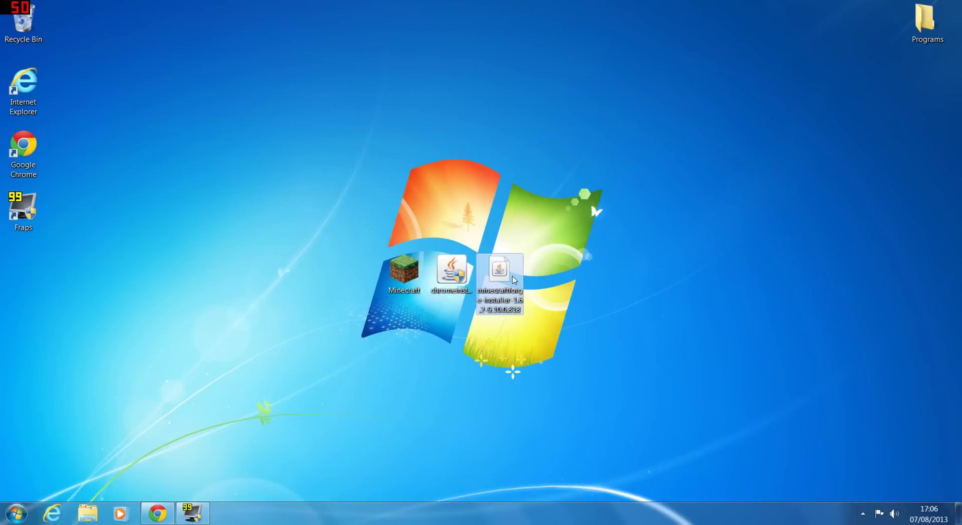
click(508, 198)
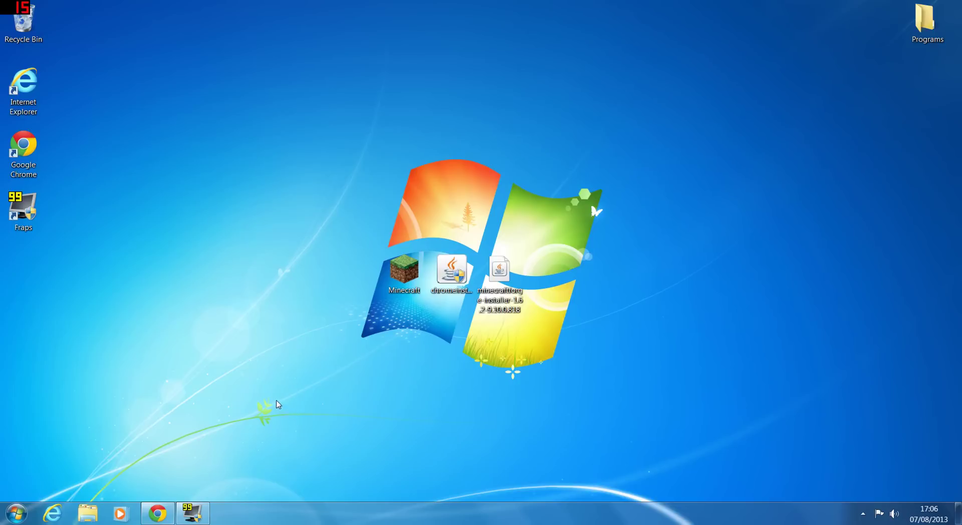
key(super+r)
key(super)
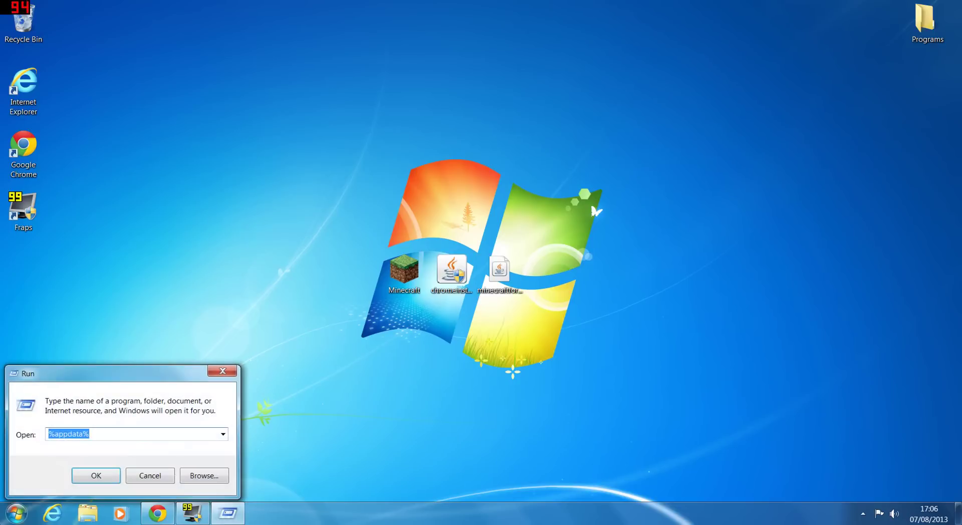
click(357, 406)
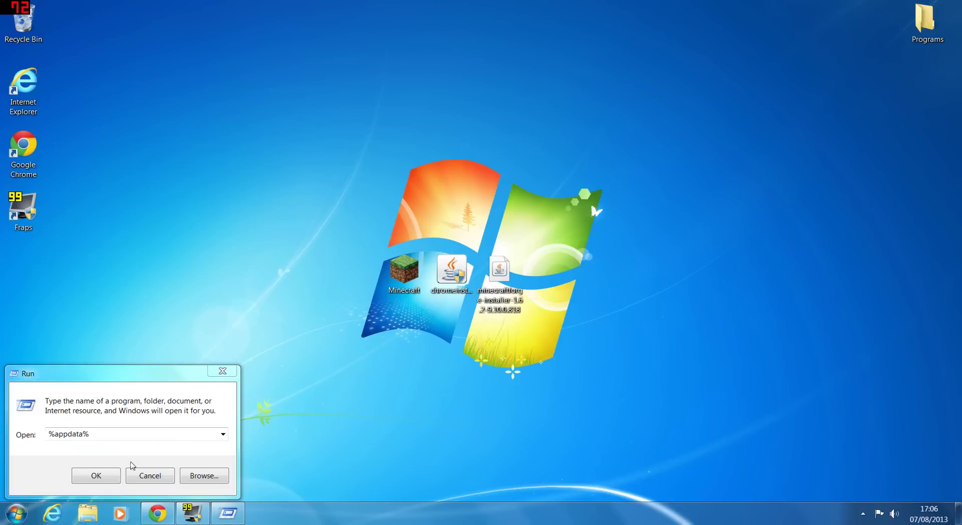
click(120, 473)
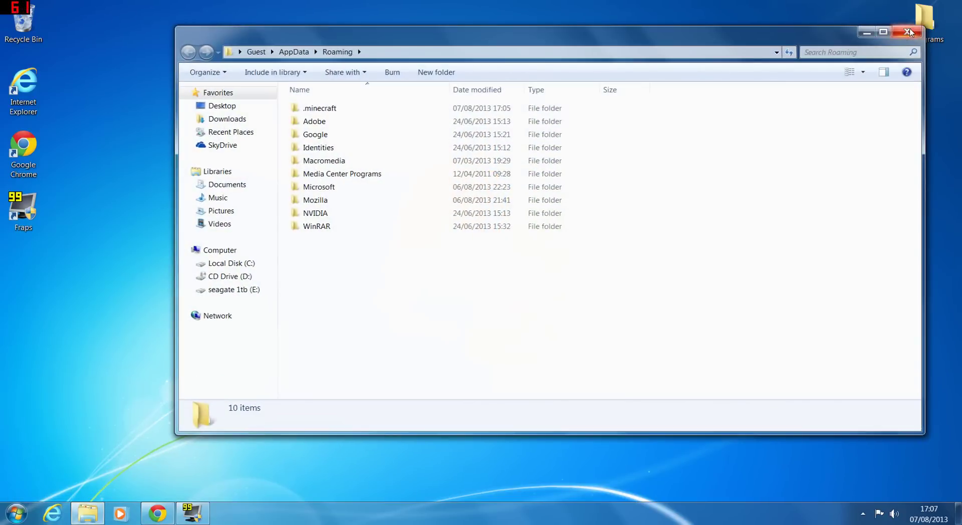
click(867, 31)
Open the installed programs list by running appwiz.cpl.
key(super+r)
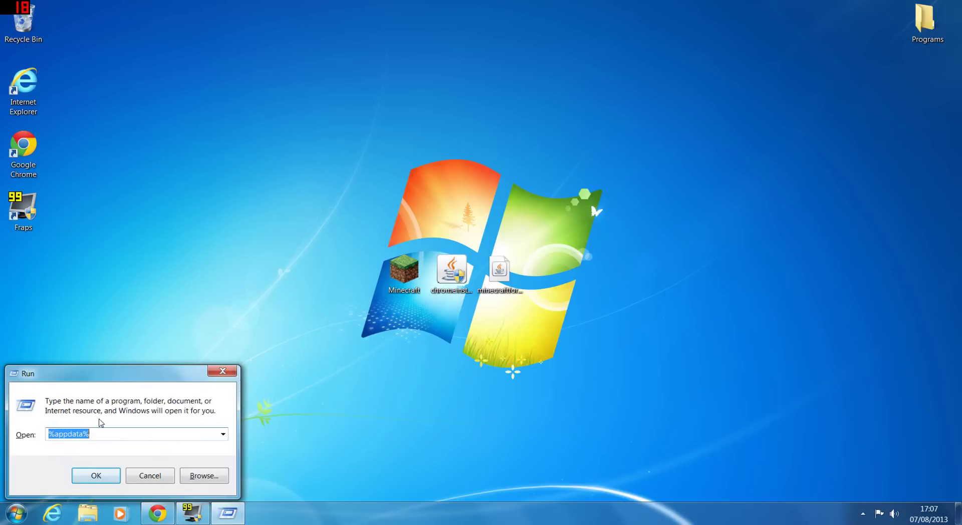
text(appwiz)
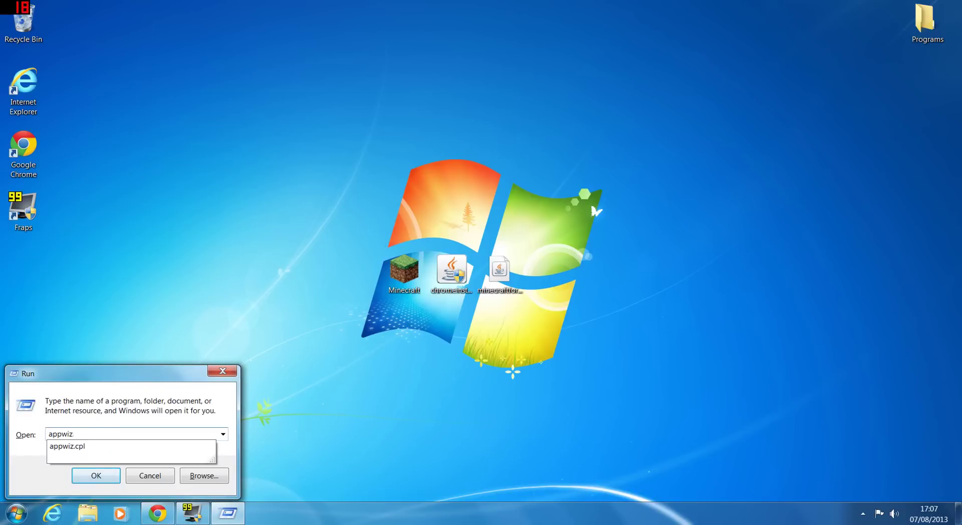
text(.cpl)
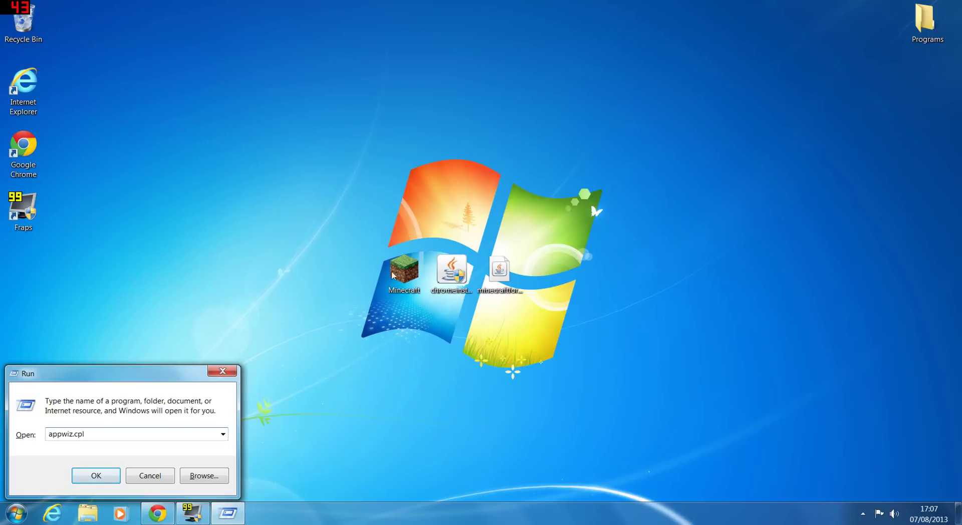
click(102, 474)
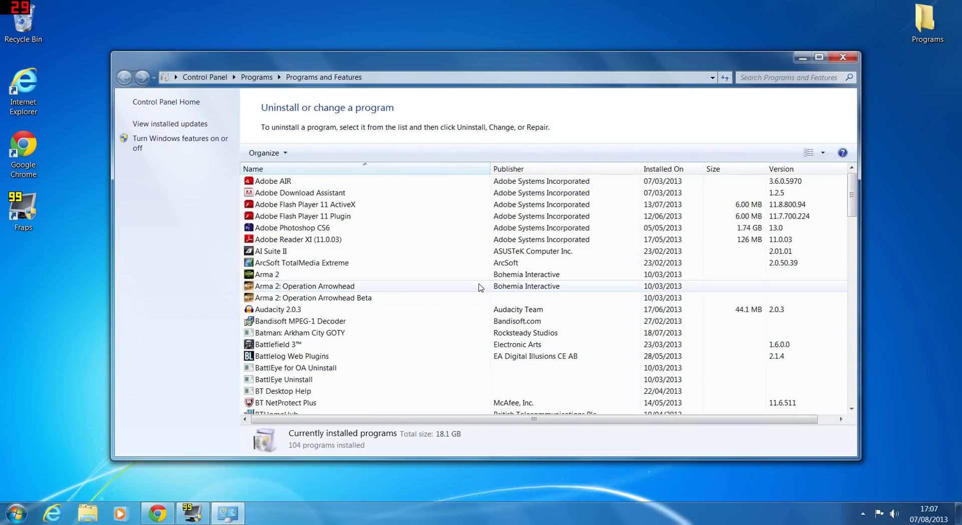
Uninstall Java 7 Update 25 from the installed programs list and confirm the removal.
scroll(480, 287, down, 9)
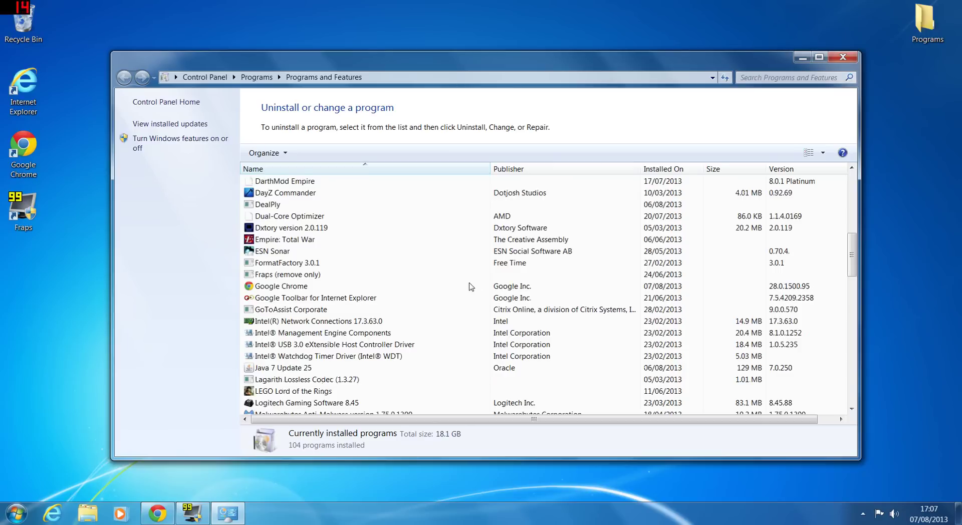
scroll(323, 298, down, 3)
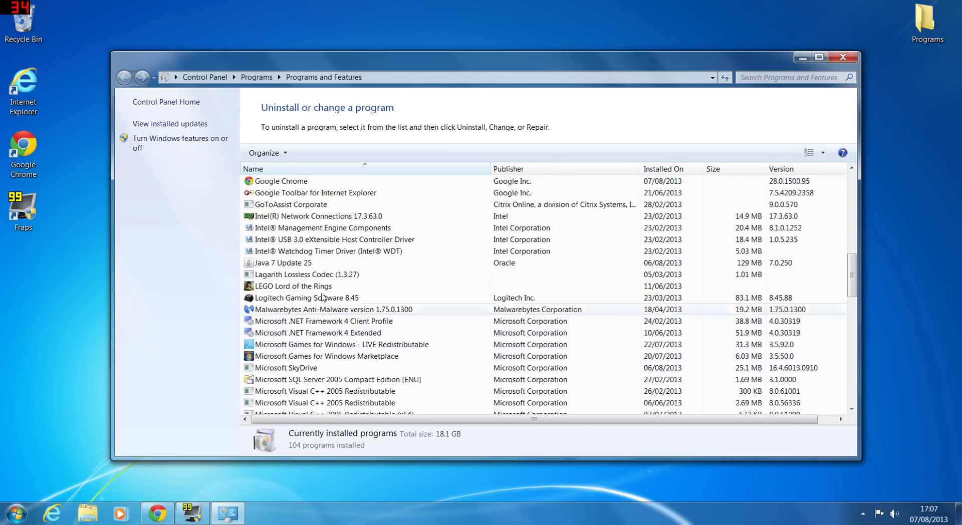
click(300, 264)
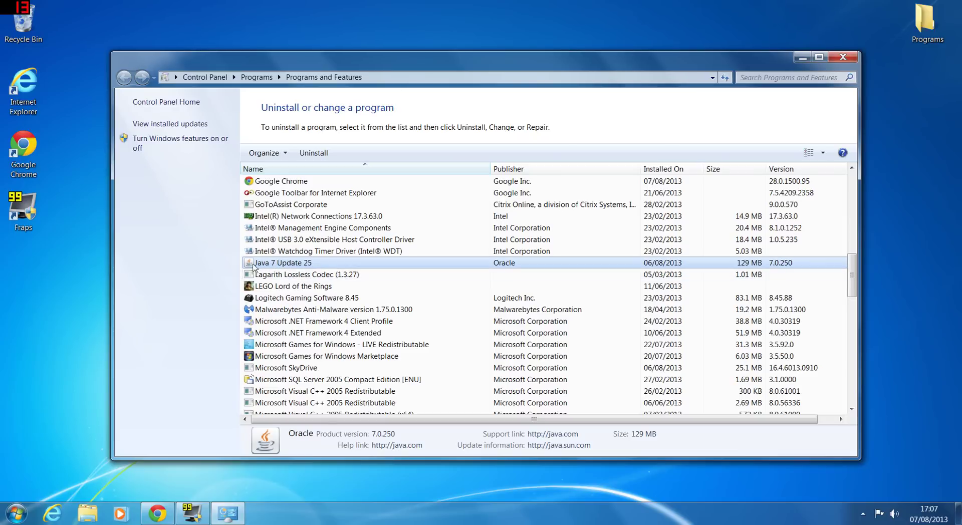
right_click(290, 265)
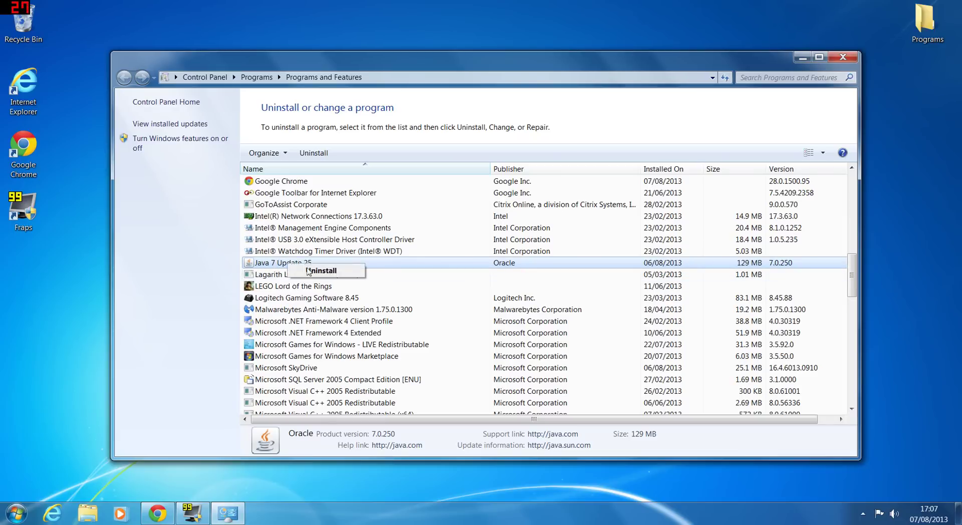
click(308, 271)
click(299, 186)
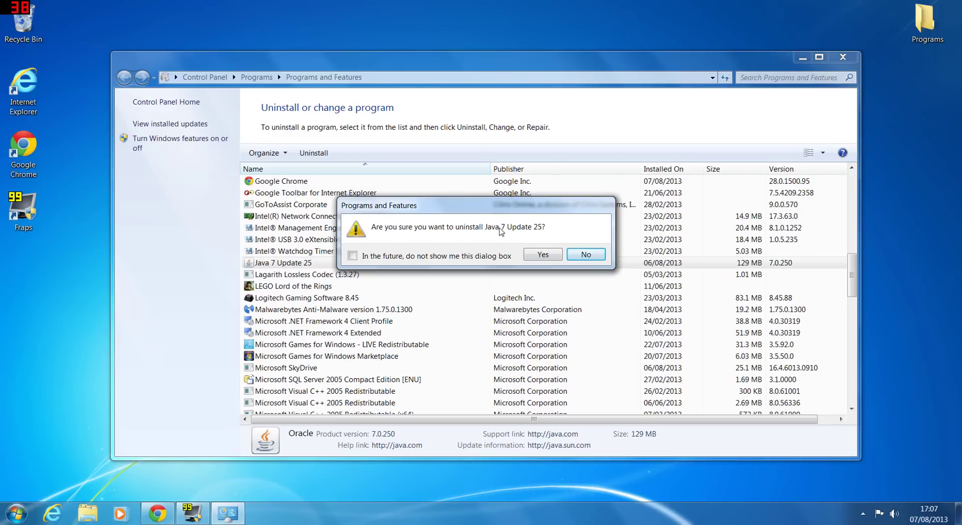
click(541, 255)
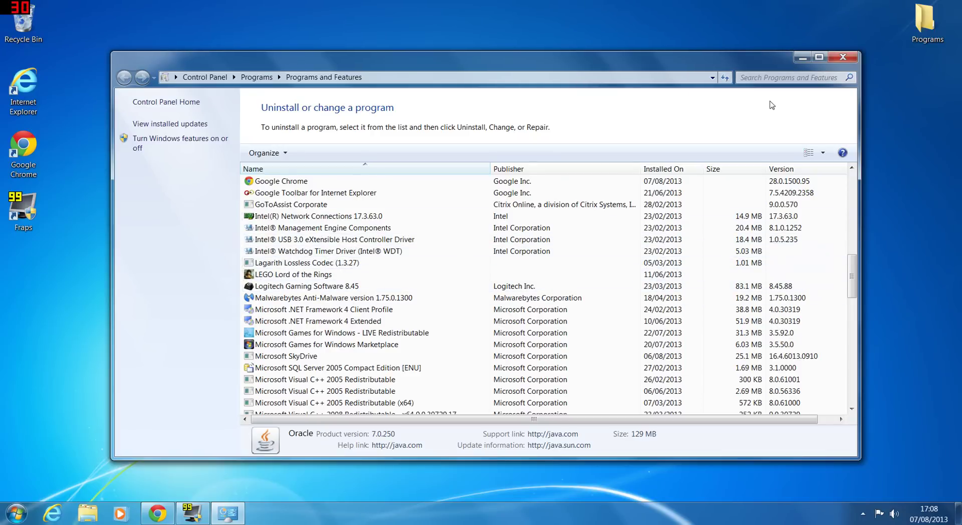
Close the installed programs list and open Registry Editor by running regedit.
click(844, 58)
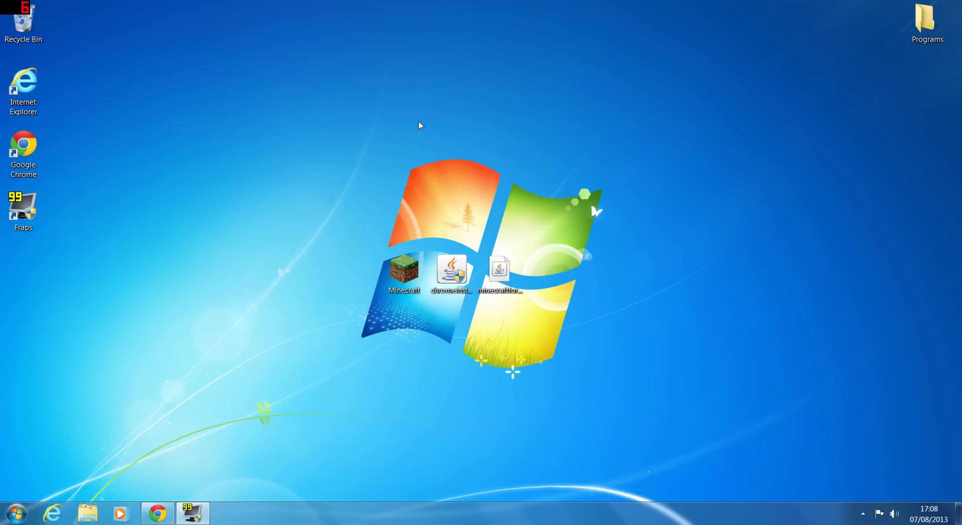
key(super+r)
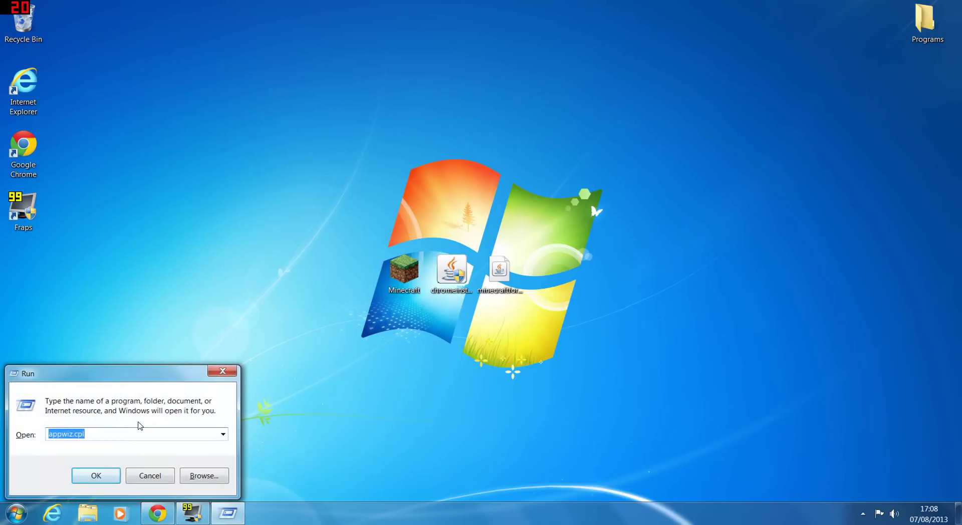
key(super)
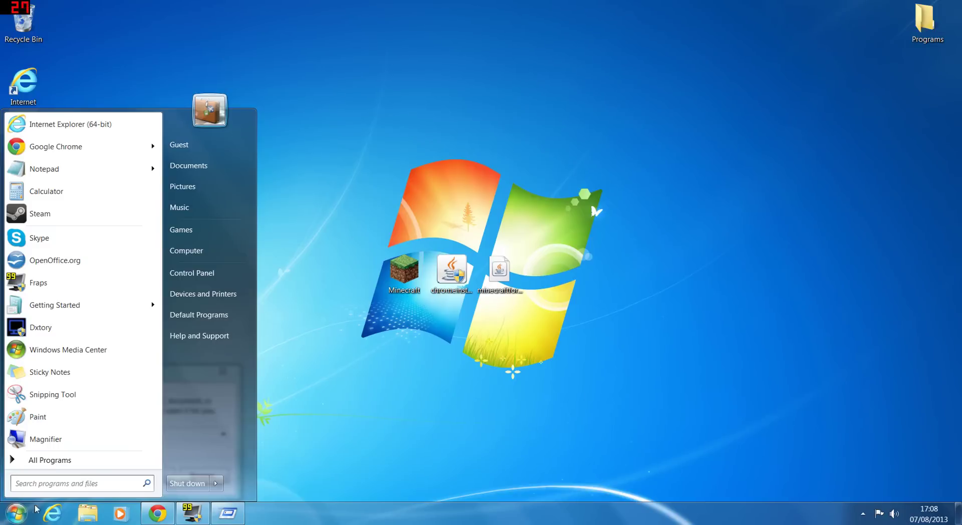
click(328, 381)
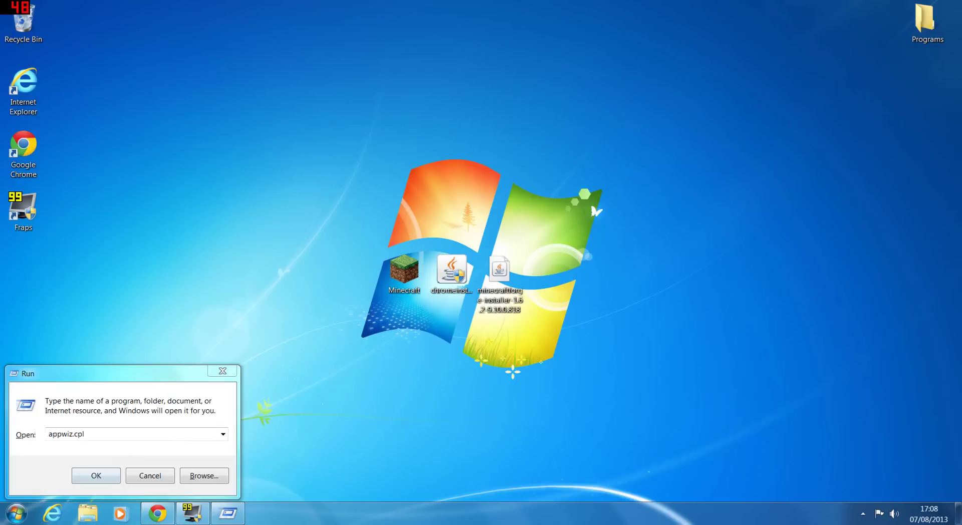
key(alt+Tab)
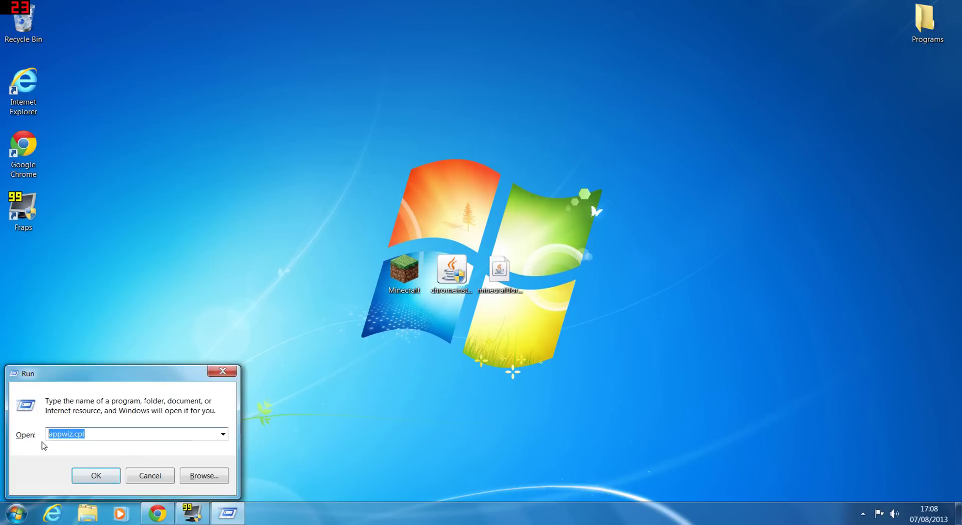
key(BackSpace)
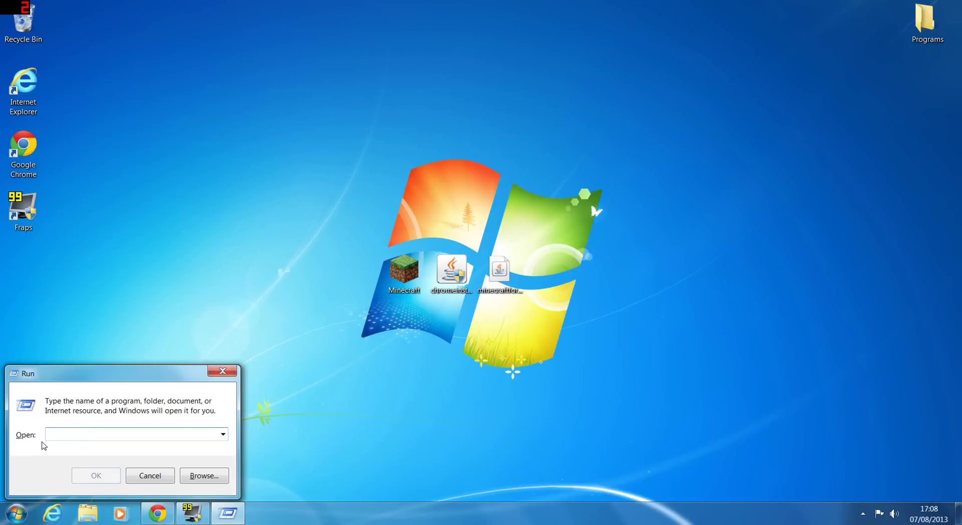
text(reg)
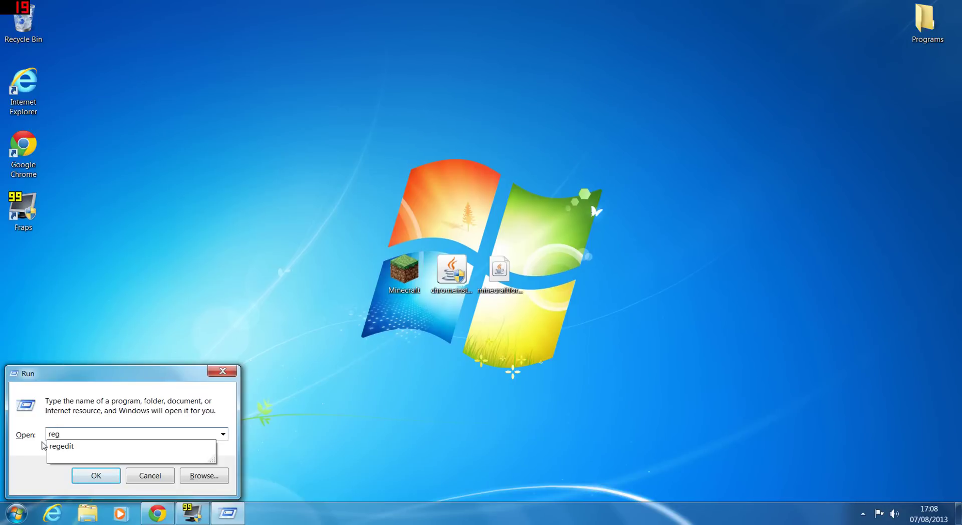
text(edit)
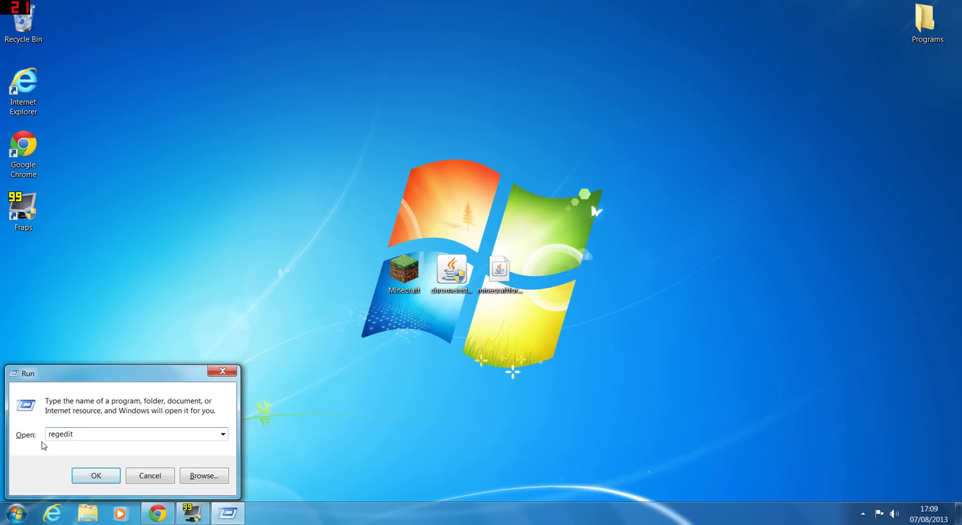
key(Return)
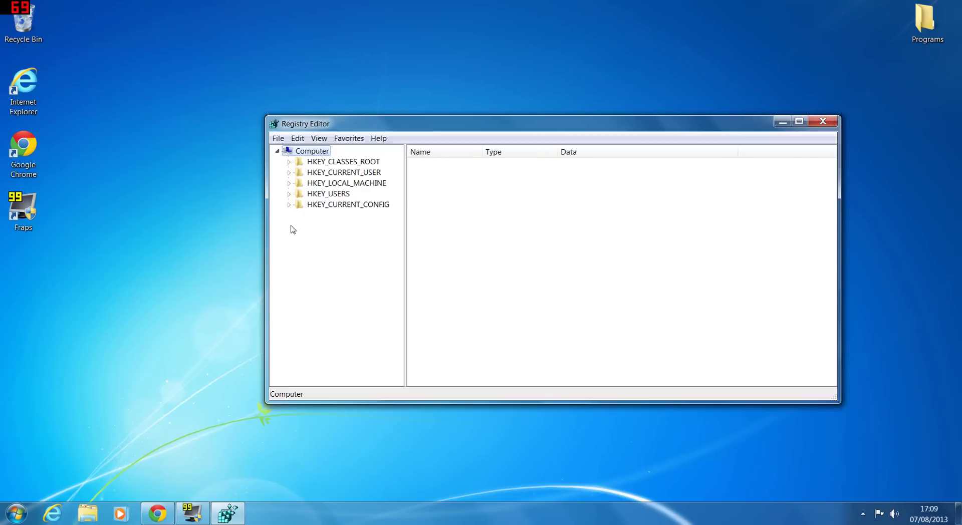
Delete the JavaSoft key under HKEY_CURRENT_USER\Software and confirm the deletion.
click(289, 174)
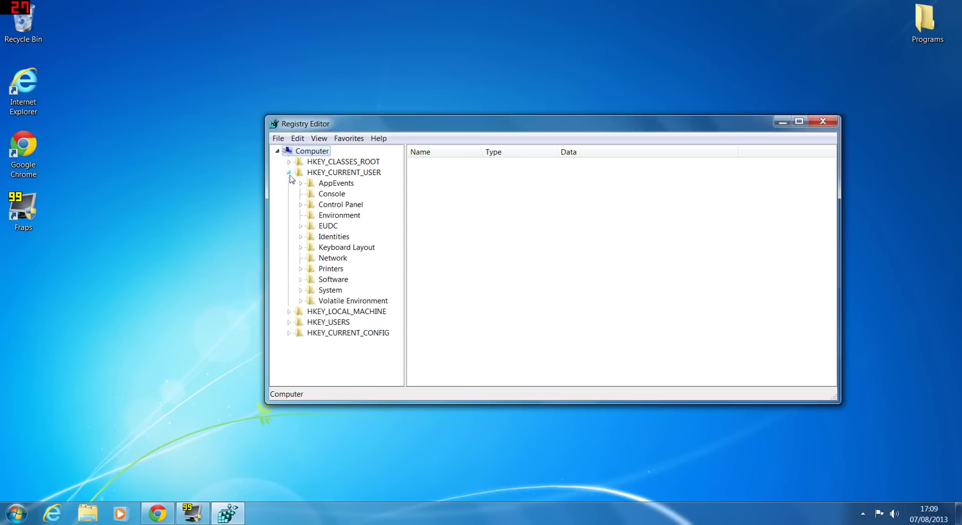
click(303, 278)
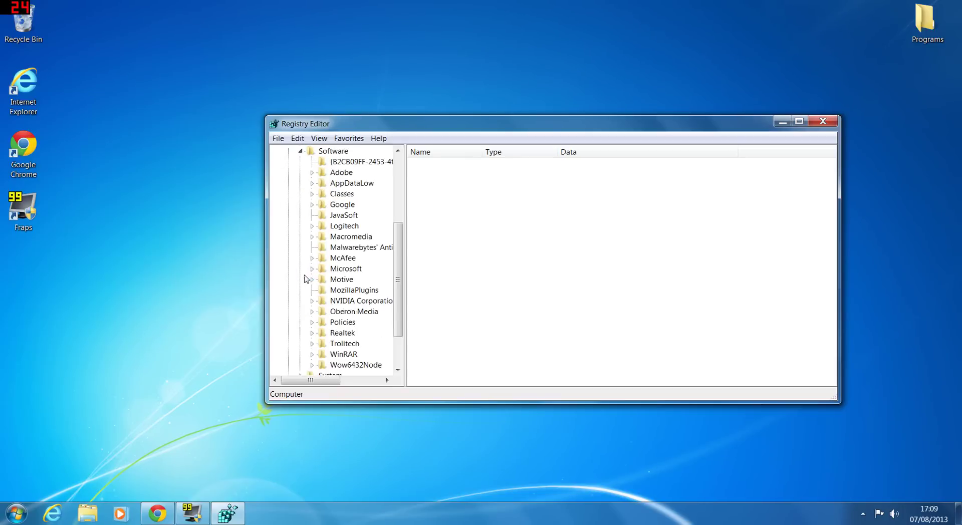
click(322, 218)
right_click(333, 216)
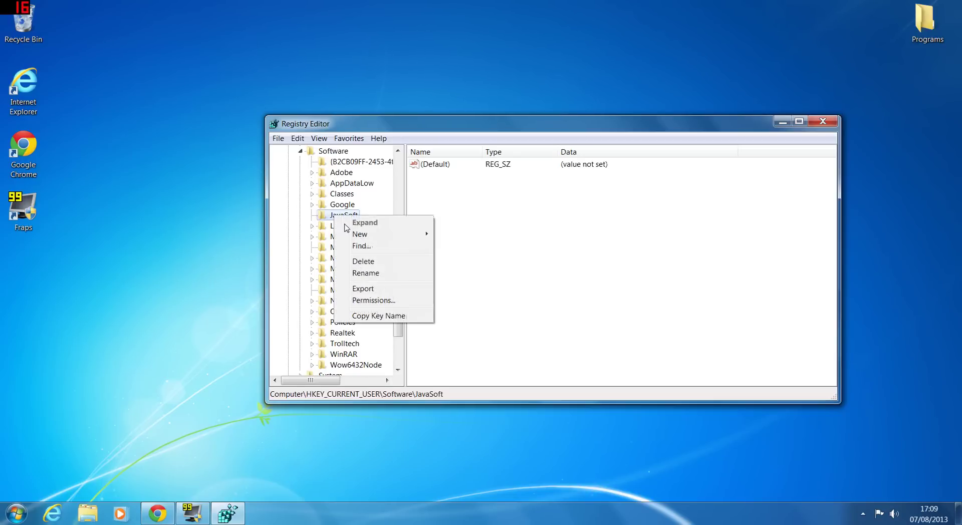
click(369, 262)
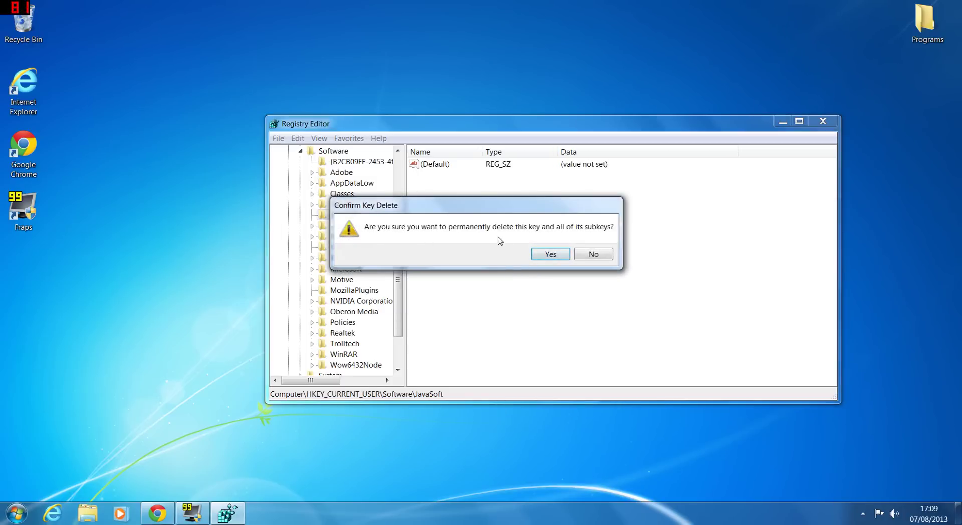
click(551, 254)
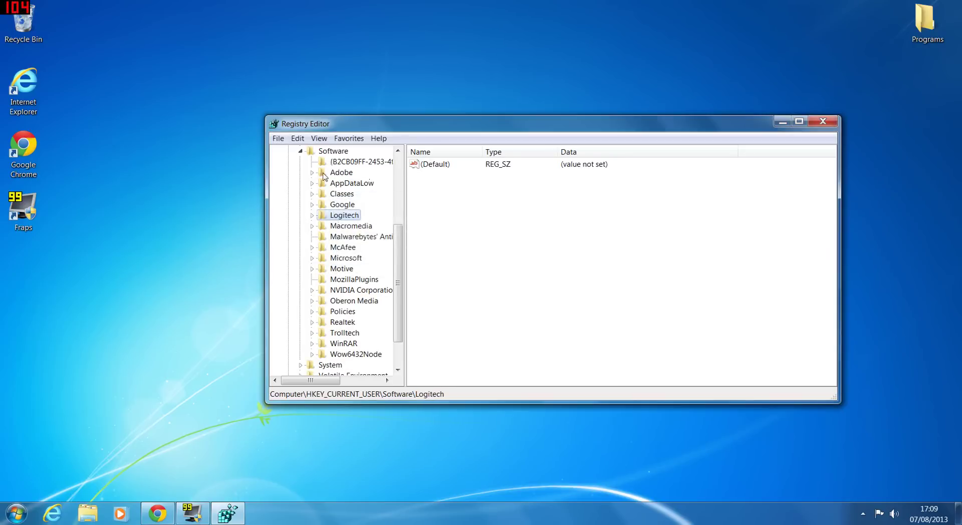
Collapse HKEY_CURRENT_USER, look through HKEY_LOCAL_MACHINE\SOFTWARE for a JavaSoft key, and close Registry Editor.
scroll(310, 210, up, 2)
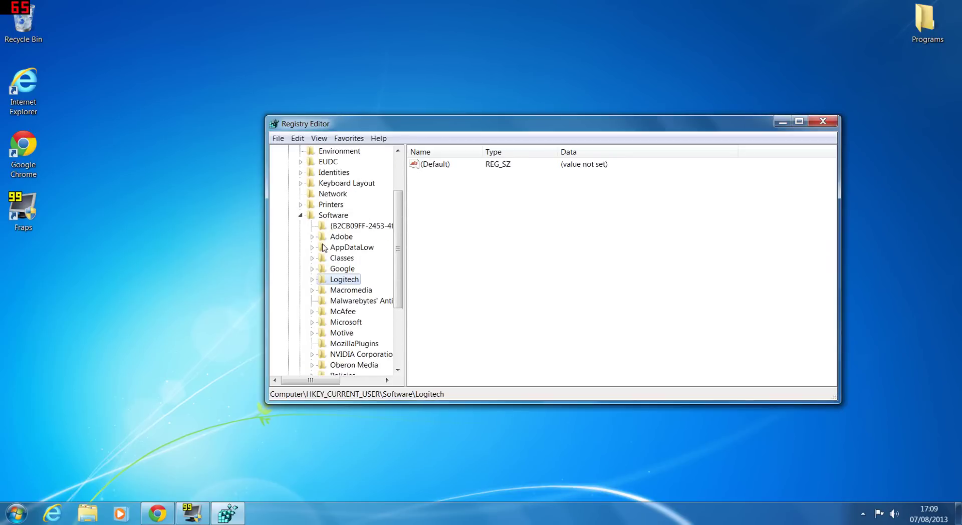
click(300, 216)
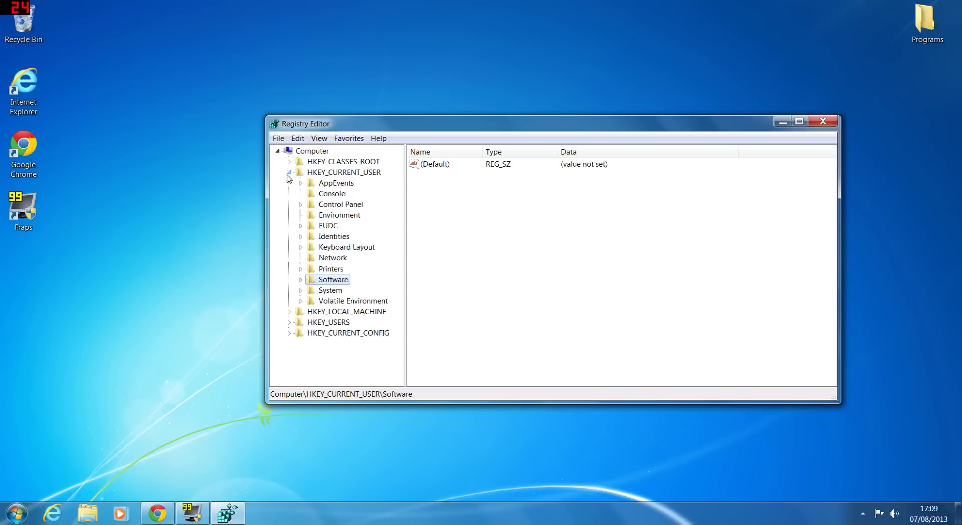
click(289, 173)
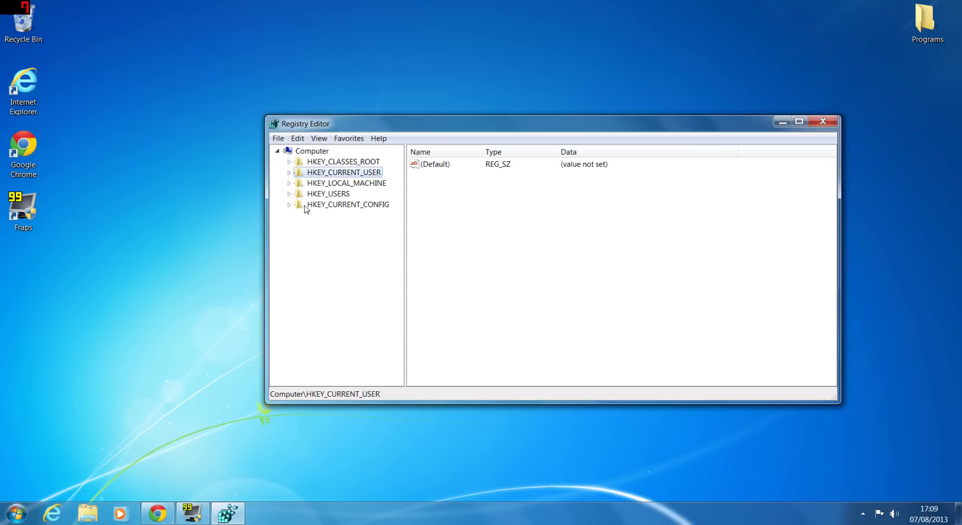
click(288, 184)
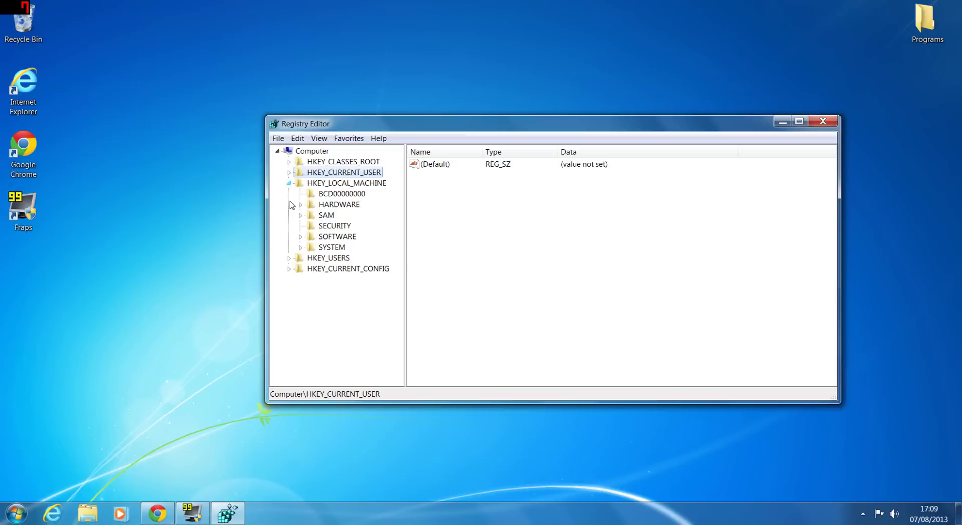
click(301, 236)
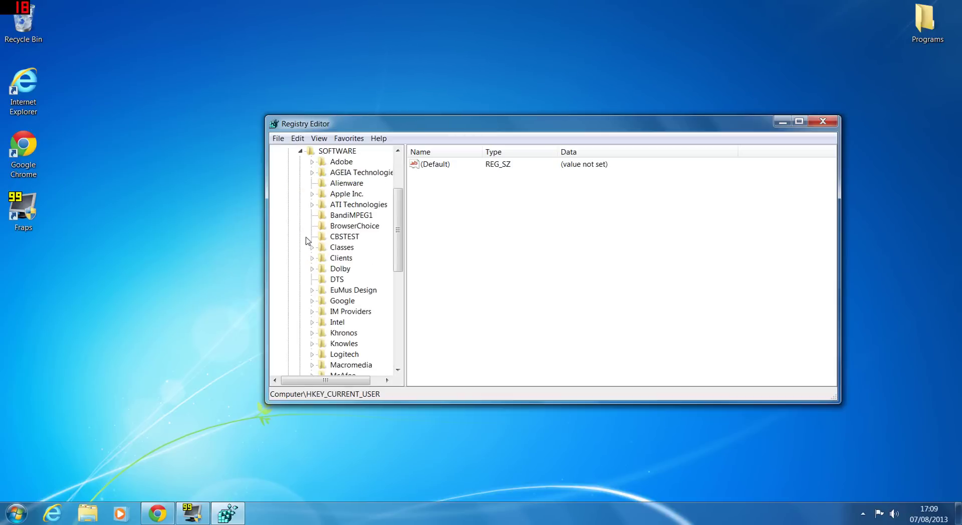
scroll(351, 272, down, 4)
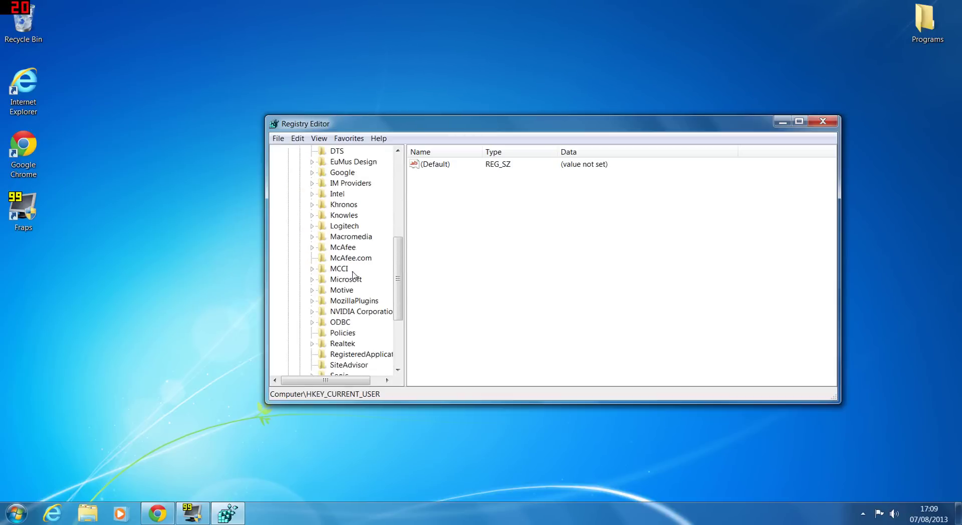
scroll(353, 274, up, 2)
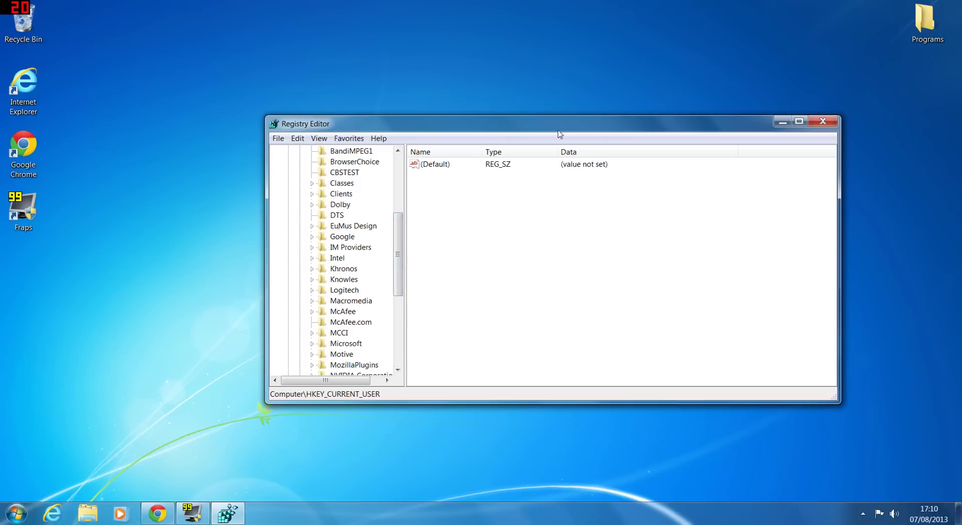
click(822, 122)
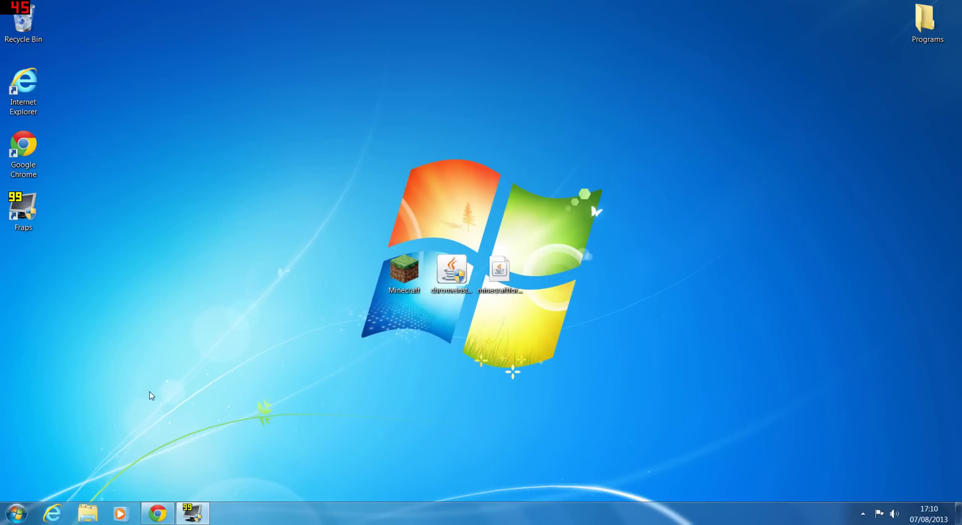
key(super+r)
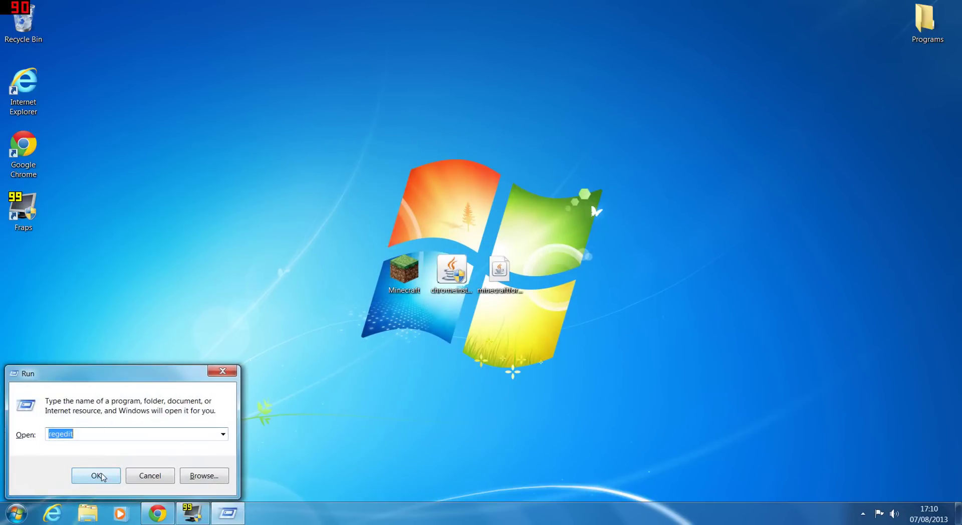
click(98, 475)
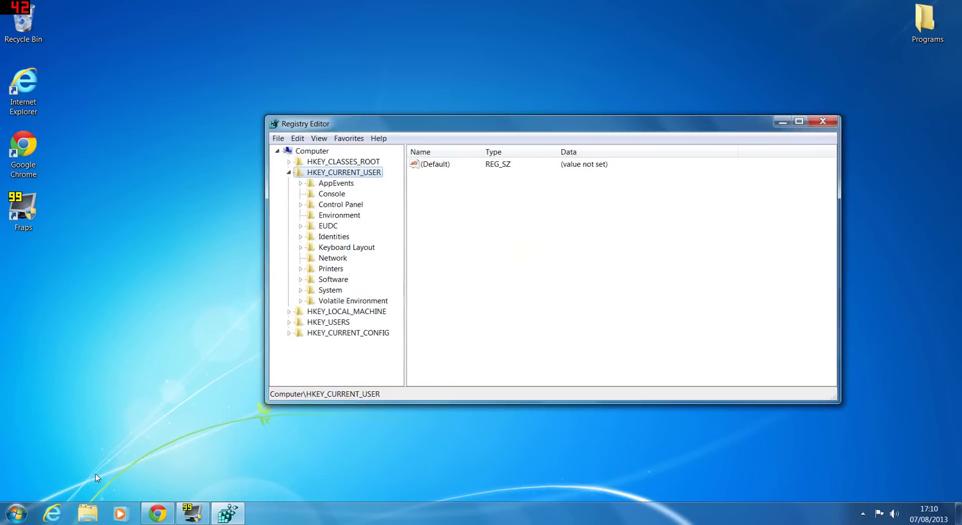
click(816, 123)
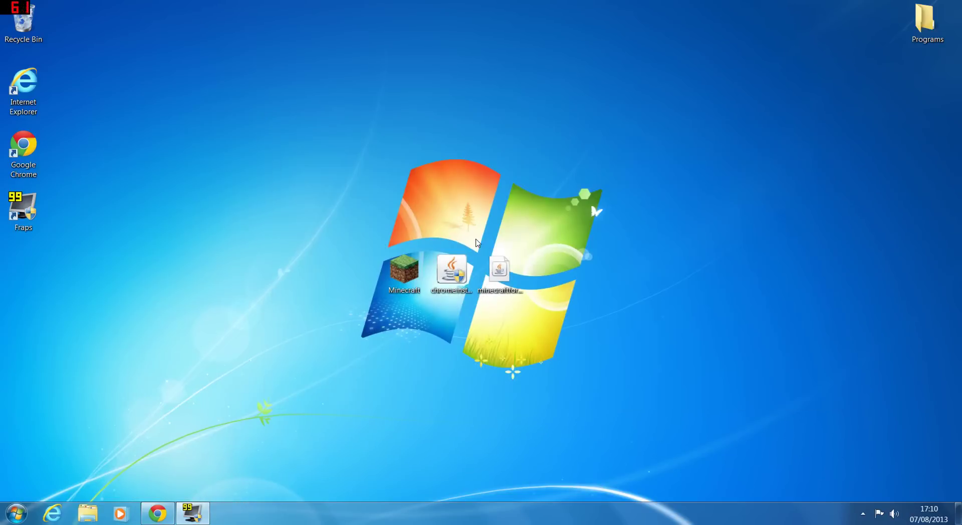
Open the roaming application data folder by running %appdata%.
key(super+r)
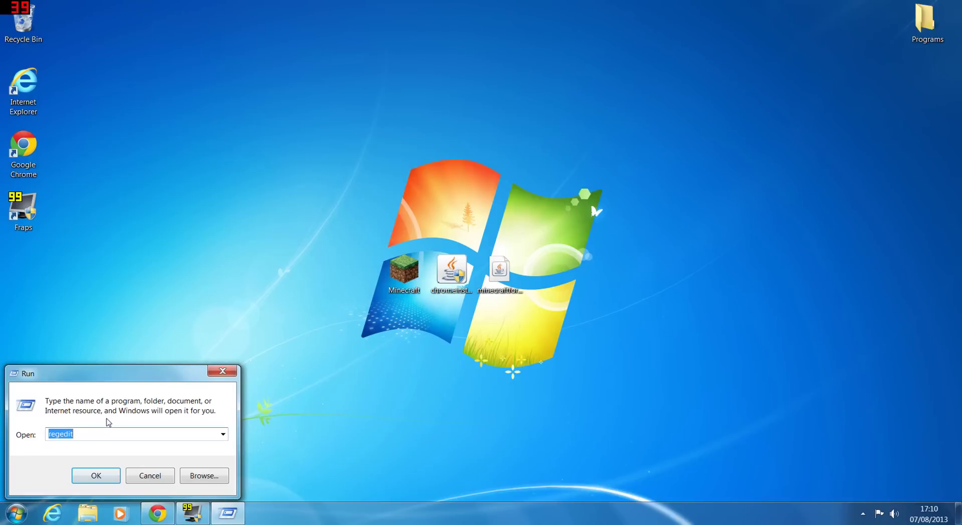
drag(85, 378, 412, 204)
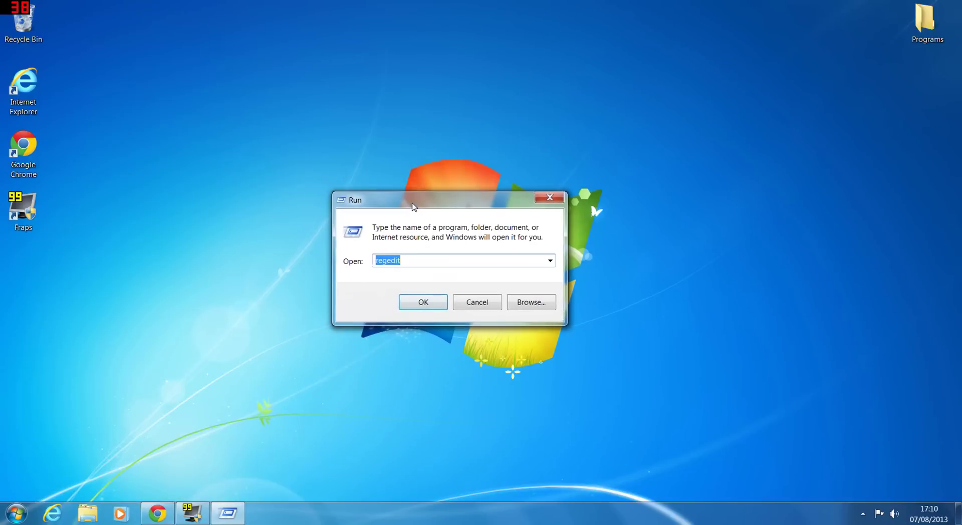
key(BackSpace)
text(%)
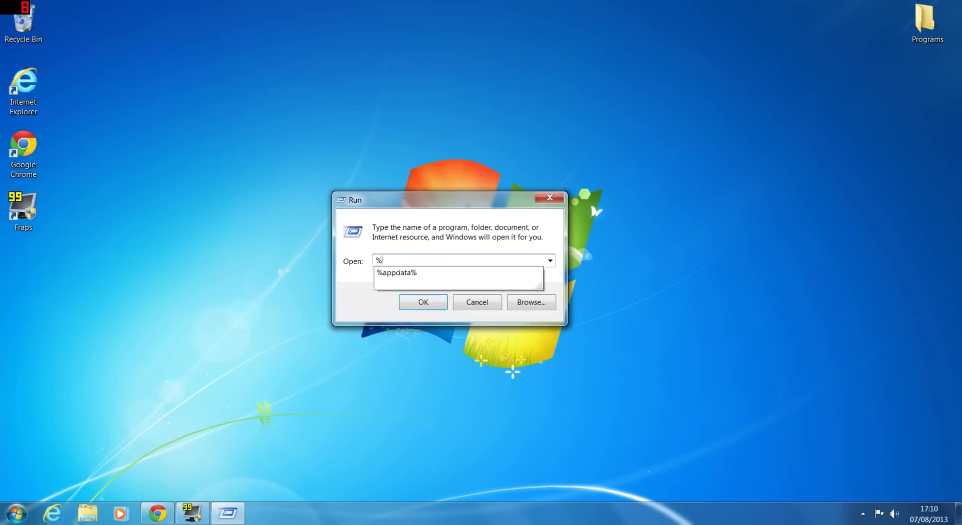
text(app)
key(Down)
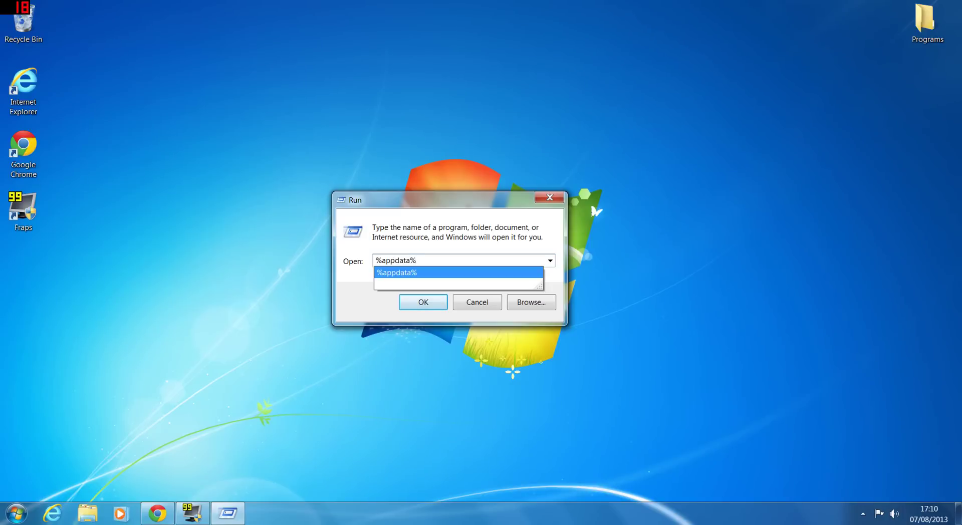
key(Return)
key(Return)
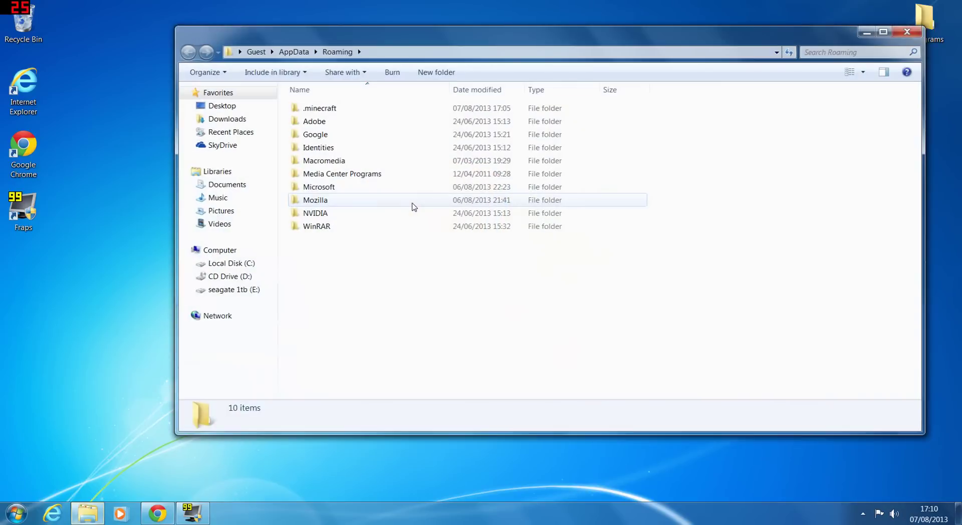
Go up to the AppData folder, check the Local folder for Java leftovers, and return to AppData.
click(295, 52)
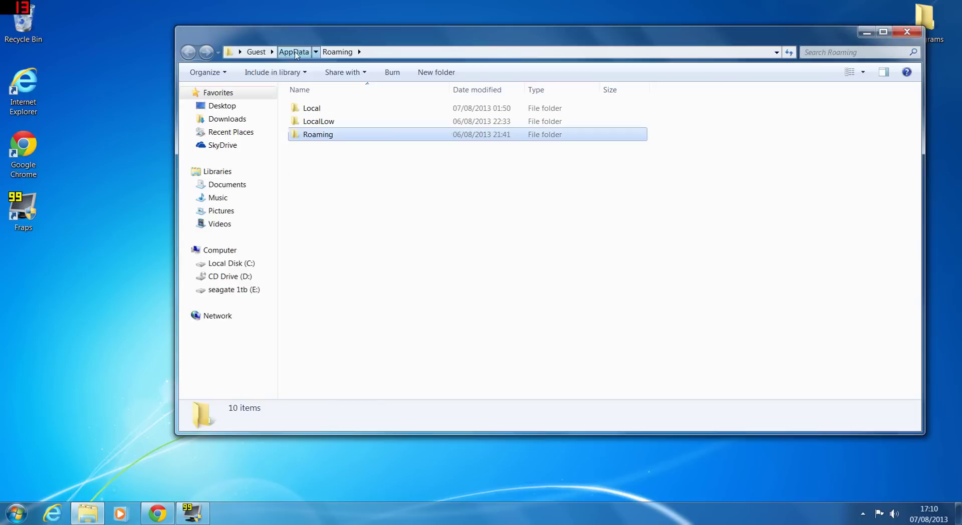
double_click(340, 113)
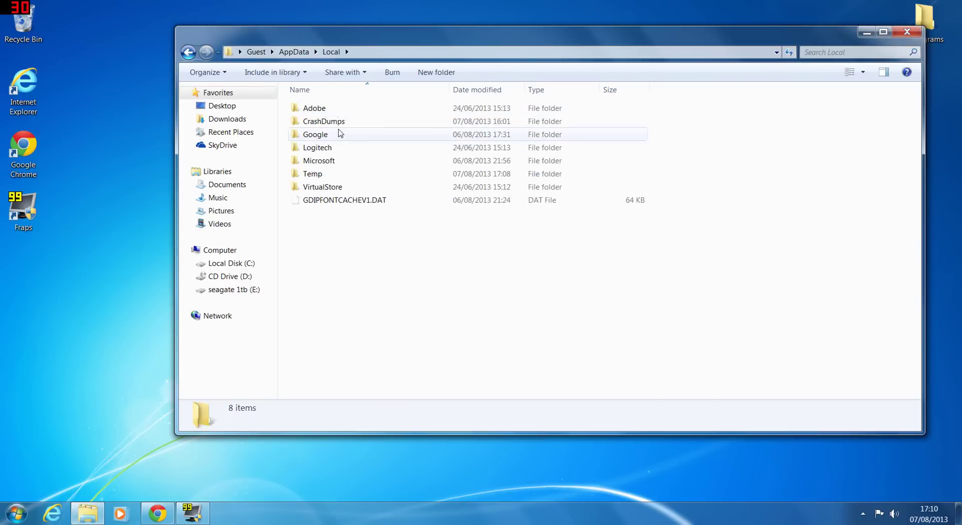
click(188, 52)
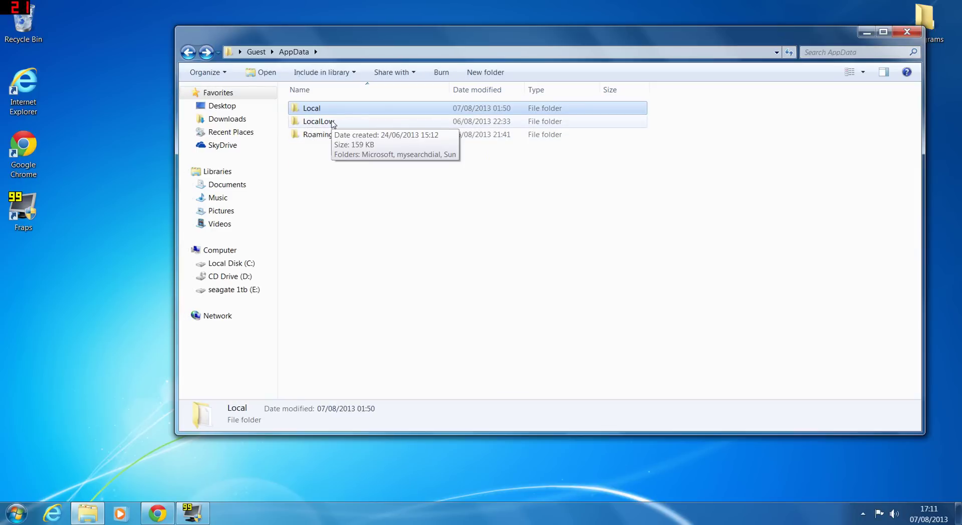
Delete the Sun folder from AppData's LocalLow folder and confirm moving it to the Recycle Bin.
double_click(332, 123)
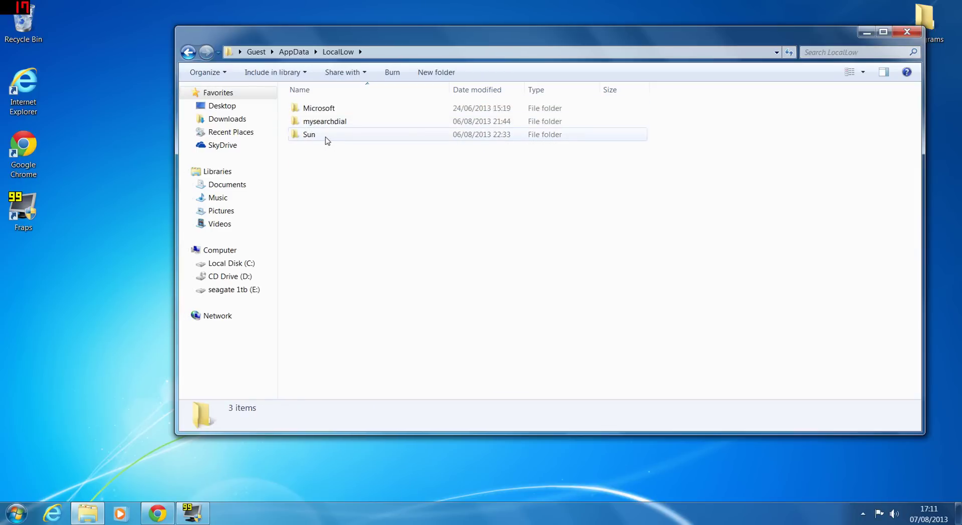
click(327, 139)
right_click(314, 135)
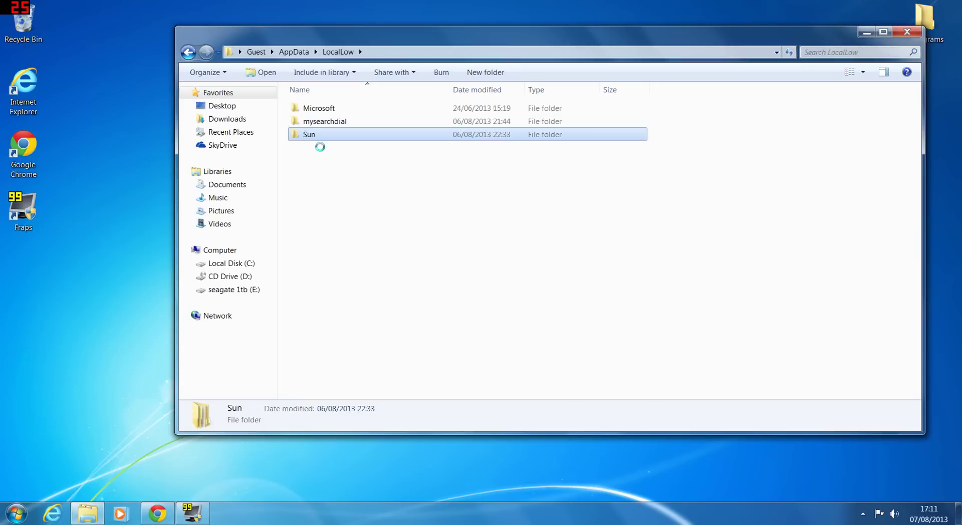
click(345, 358)
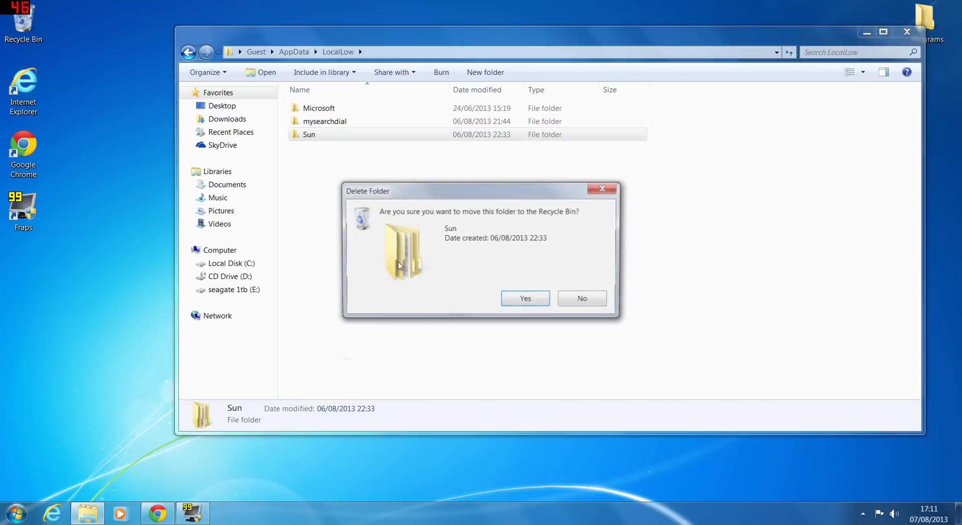
click(510, 299)
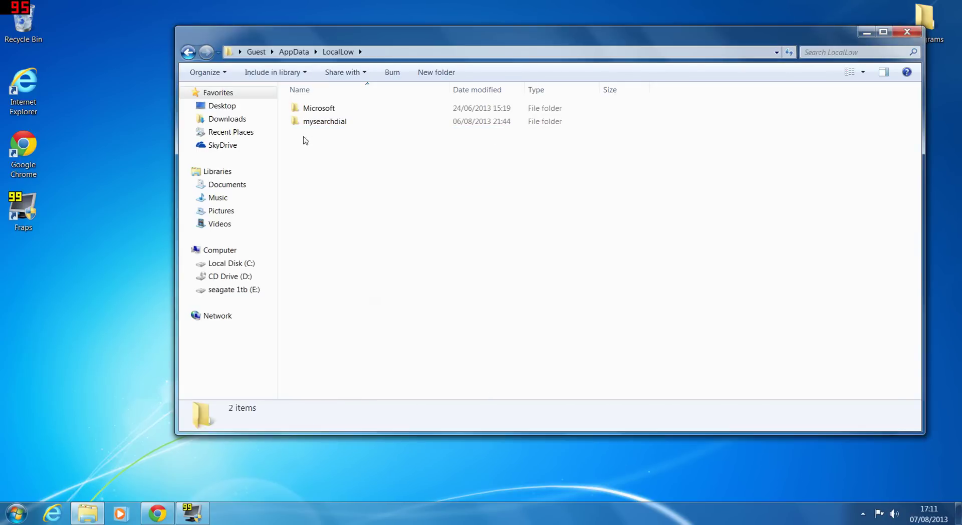
Check the Roaming and Local folders in AppData for remaining Java folders, and close the folder window.
click(188, 52)
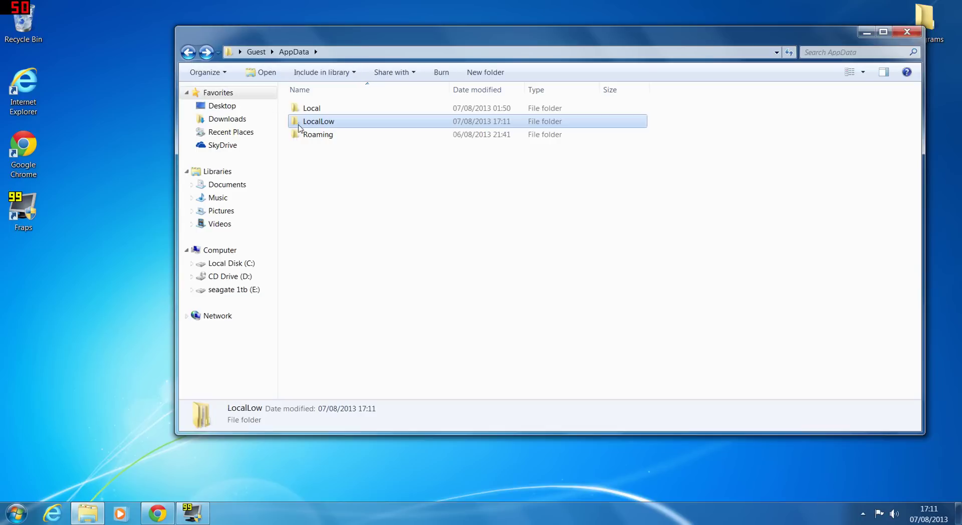
double_click(325, 135)
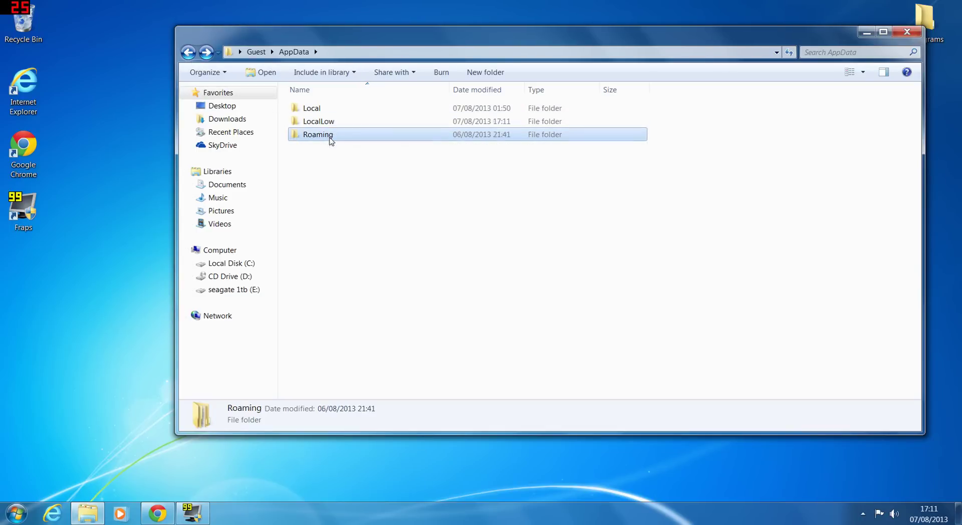
click(189, 60)
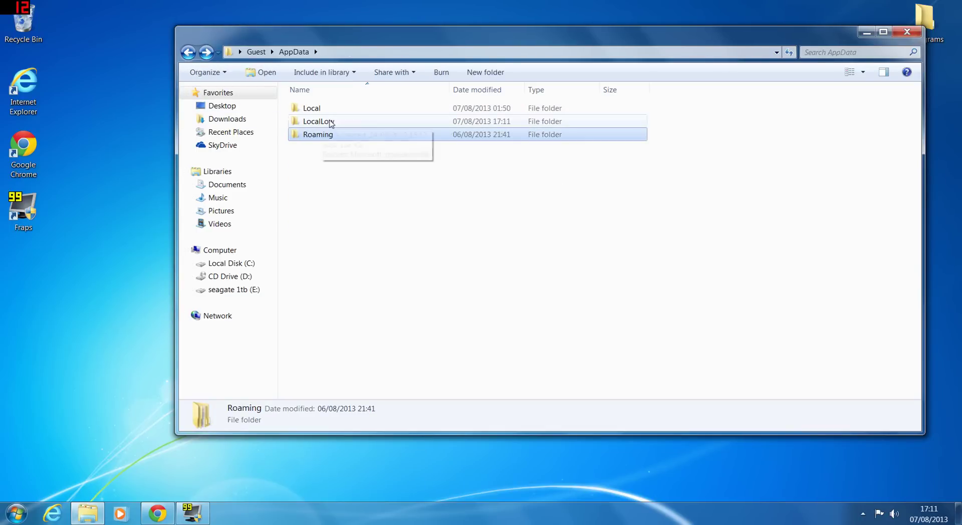
double_click(328, 109)
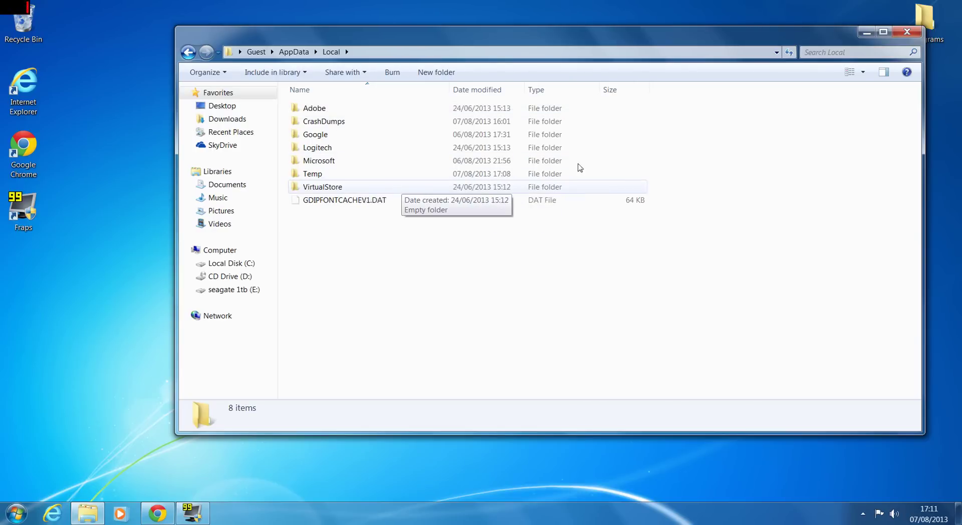
click(907, 32)
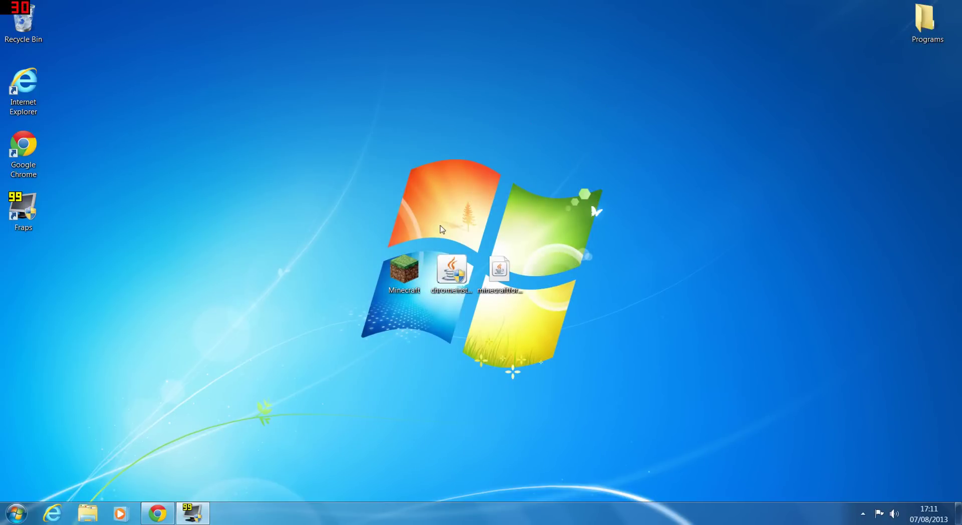
Switch to Chrome, open the Download Java for Windows page on java.com, and minimize the browser.
click(159, 511)
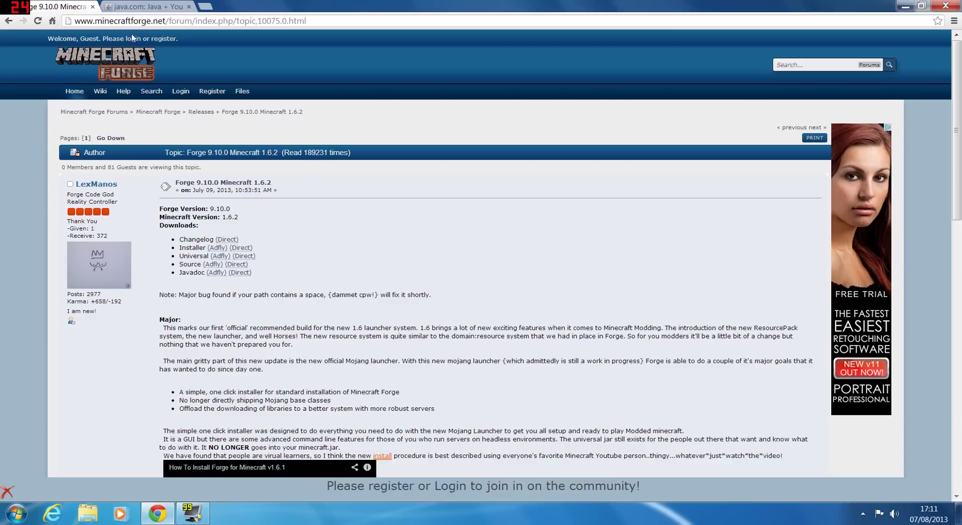
click(138, 10)
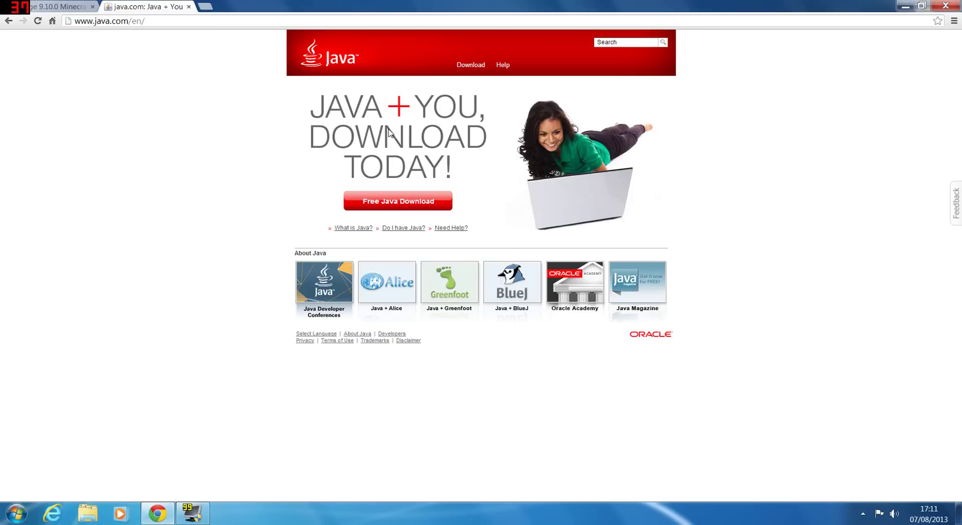
click(387, 202)
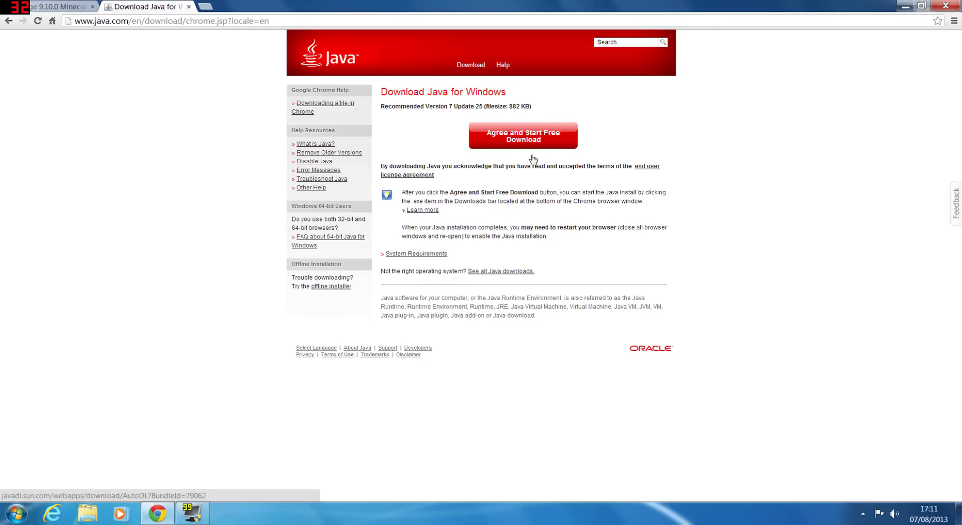
click(908, 5)
Run chromeinstall-7u25 from the desktop and install Java, declining the Ask Toolbar and the Ask default search provider.
click(453, 278)
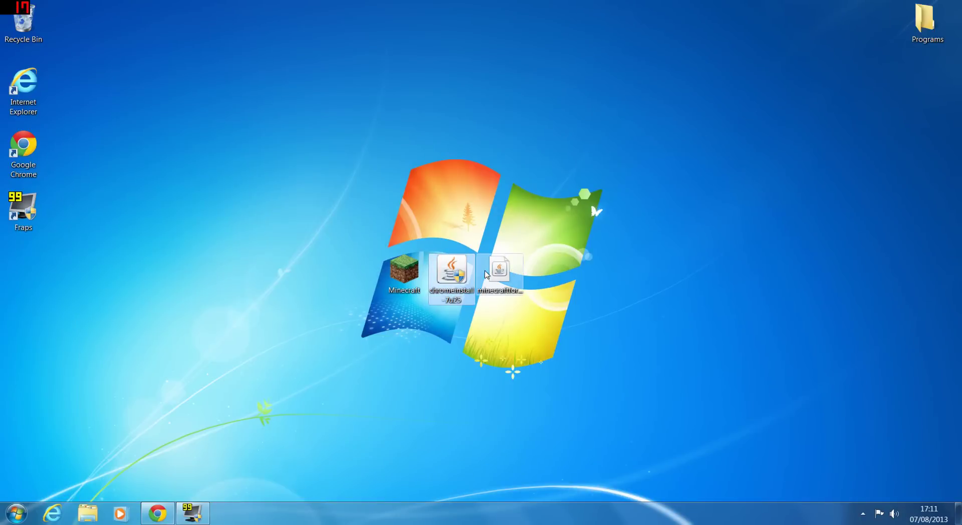
double_click(456, 270)
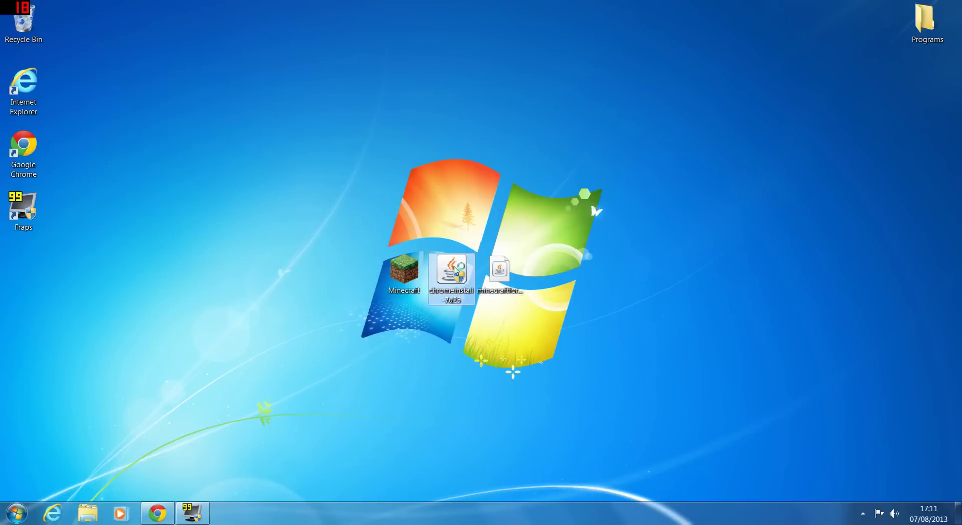
click(499, 305)
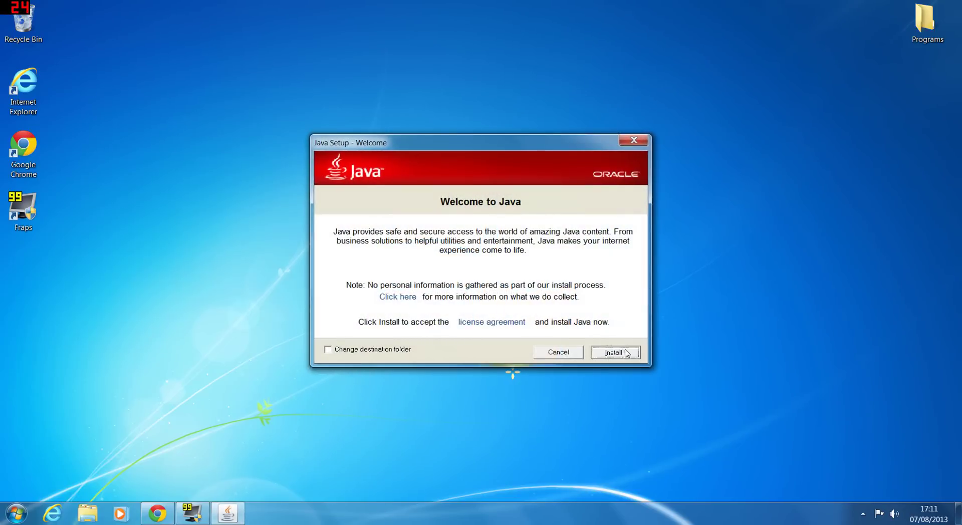
click(626, 353)
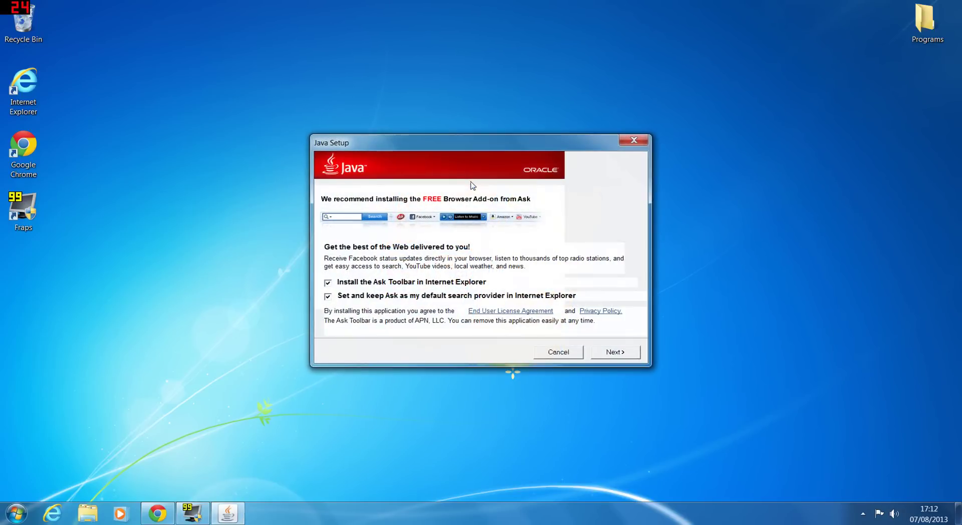
click(328, 283)
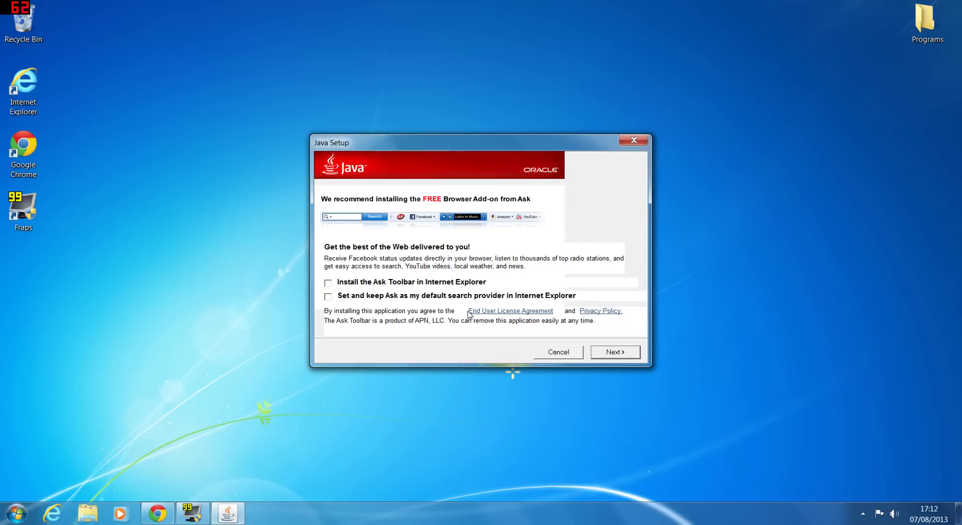
click(609, 351)
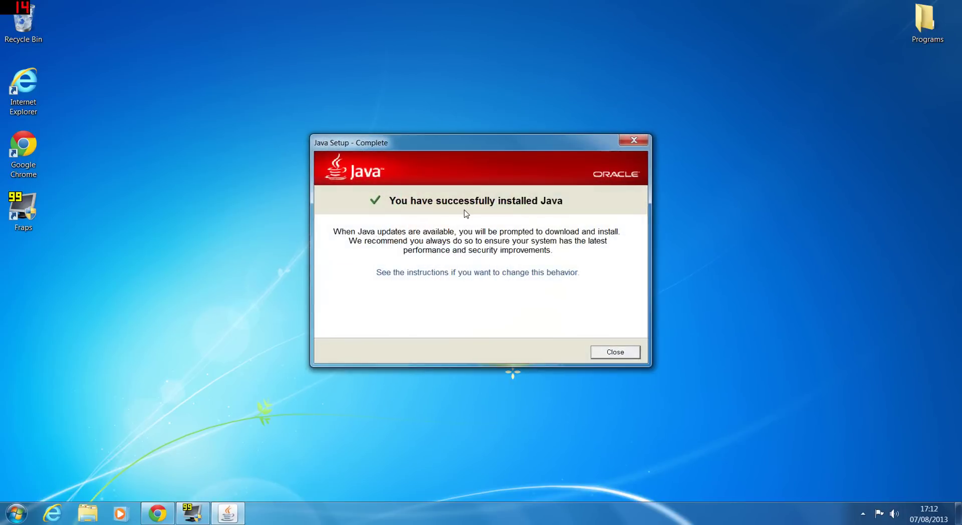
click(618, 352)
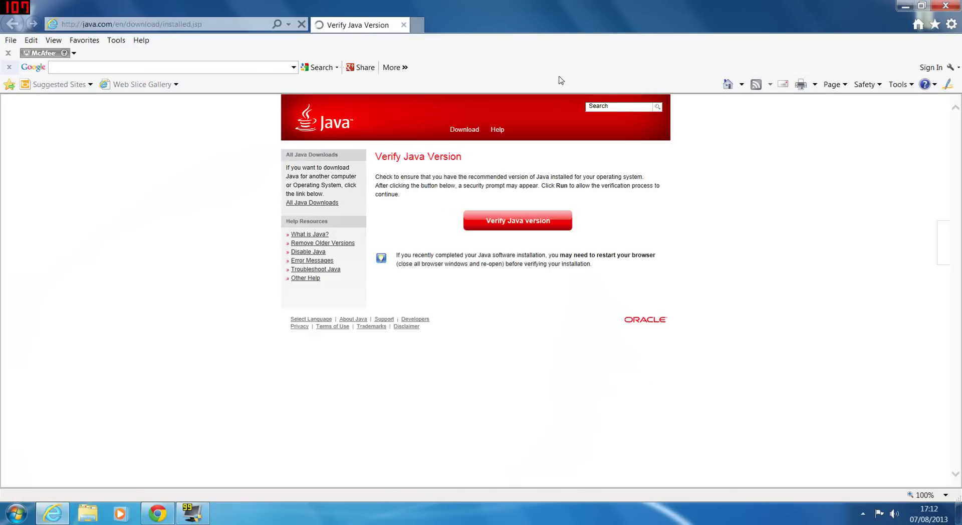
Start the Java version verification on java.com in Internet Explorer, and close the browser.
click(545, 222)
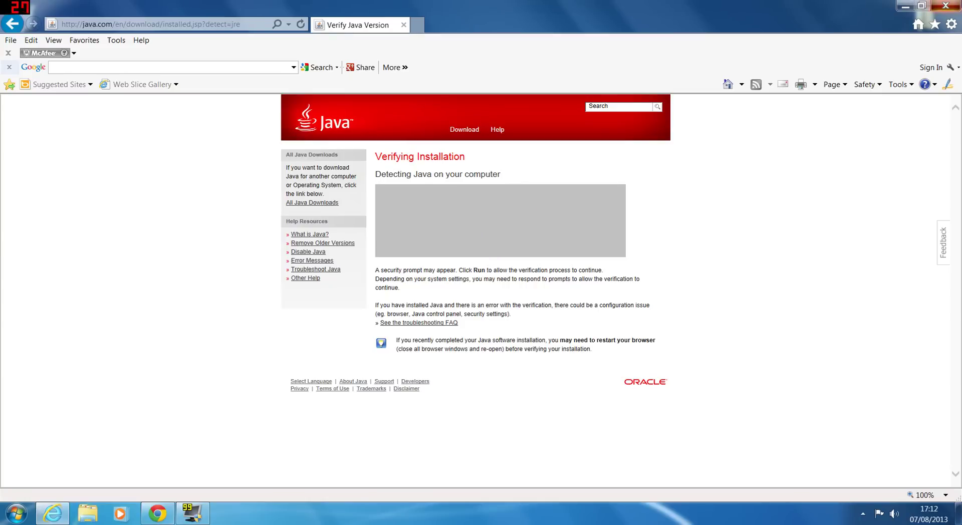
key(alt+F4)
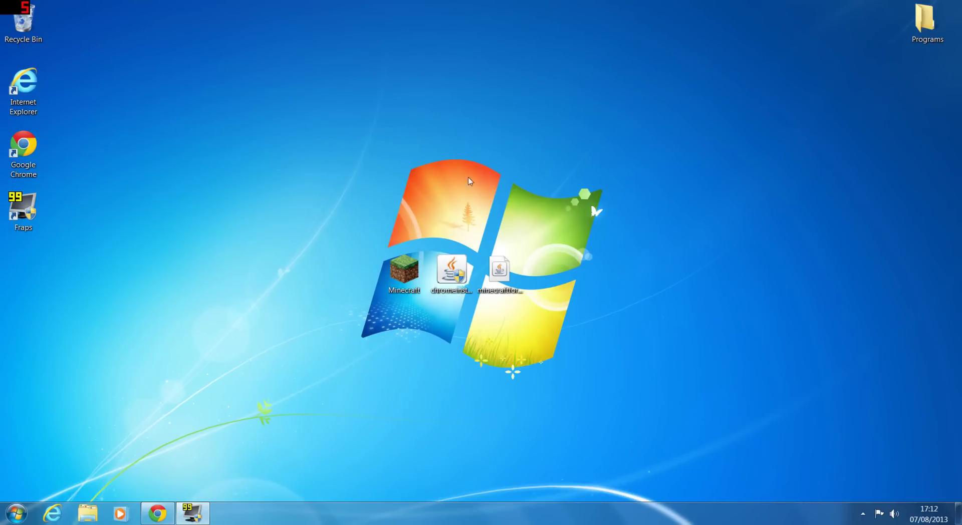
Test the Java installation by starting Minecraft 1.6.2 through the launcher, and close the game at its title screen.
click(471, 263)
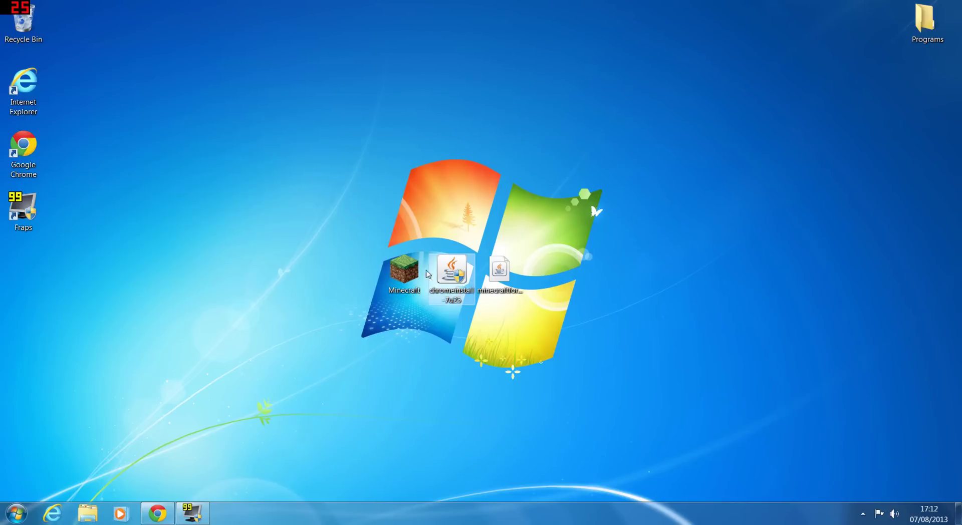
double_click(403, 277)
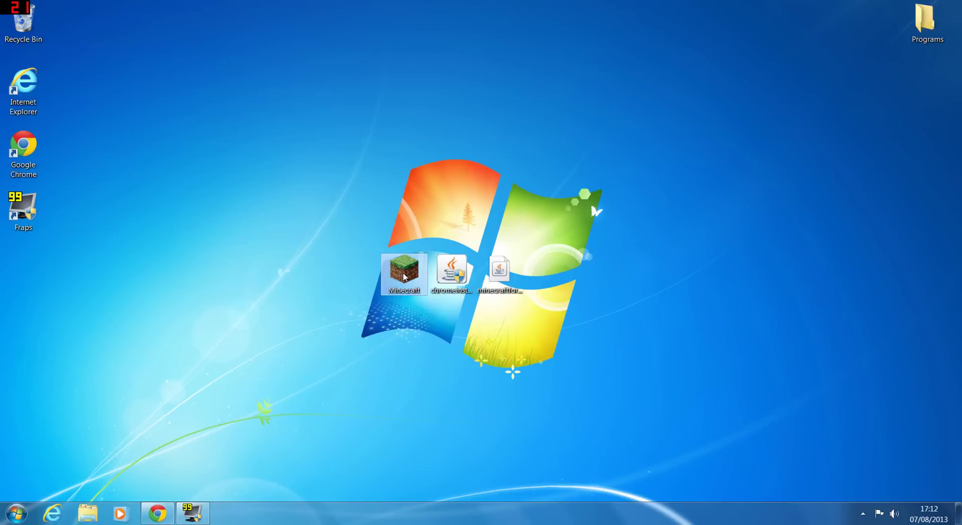
click(521, 275)
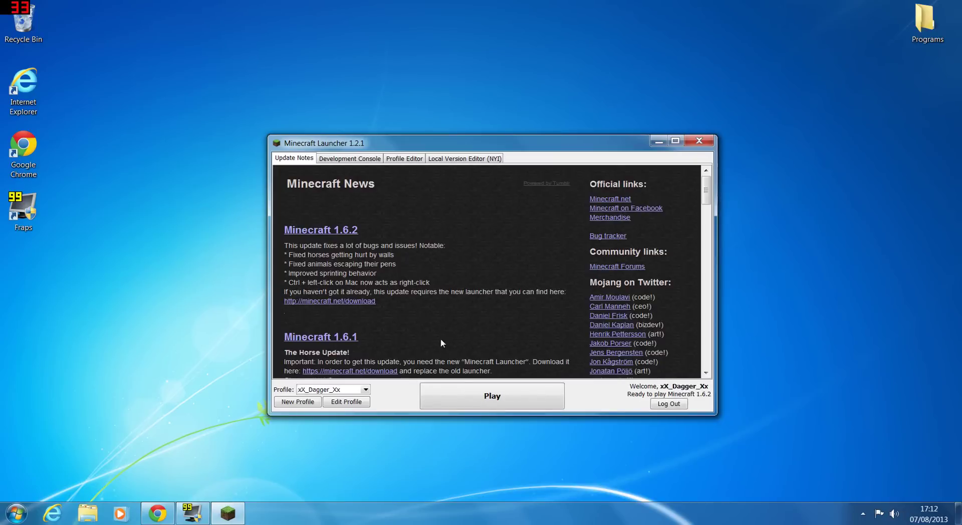
click(465, 386)
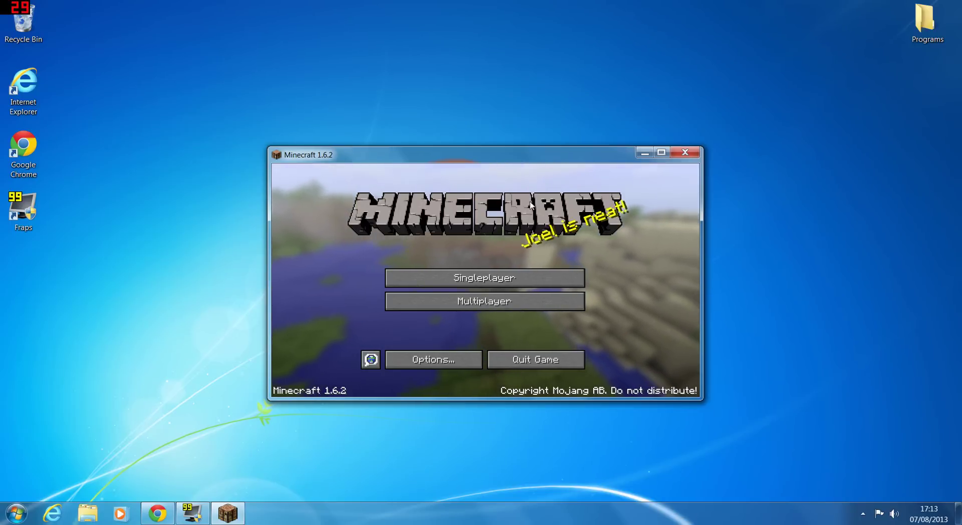
click(684, 154)
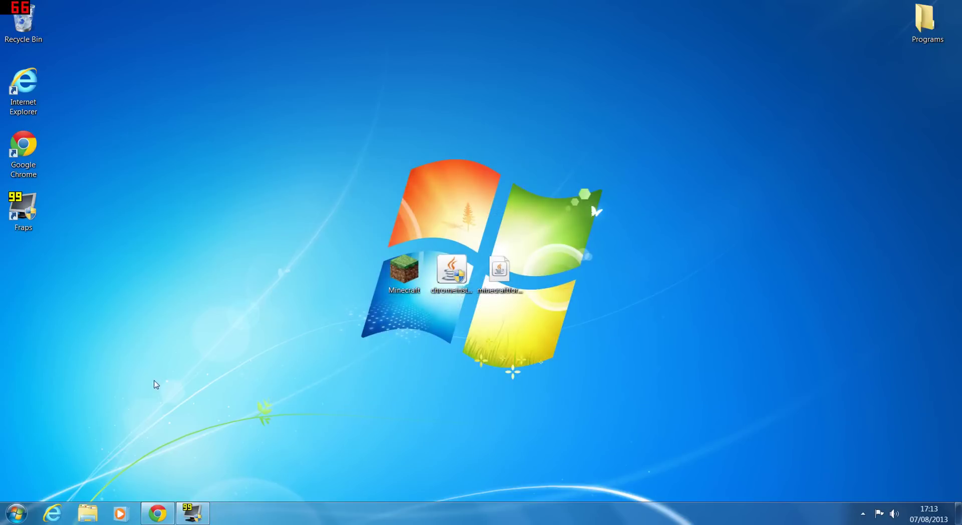
View the Forge 9.10.0 Minecraft 1.6.2 download topic in Chrome, and minimize the browser.
click(512, 275)
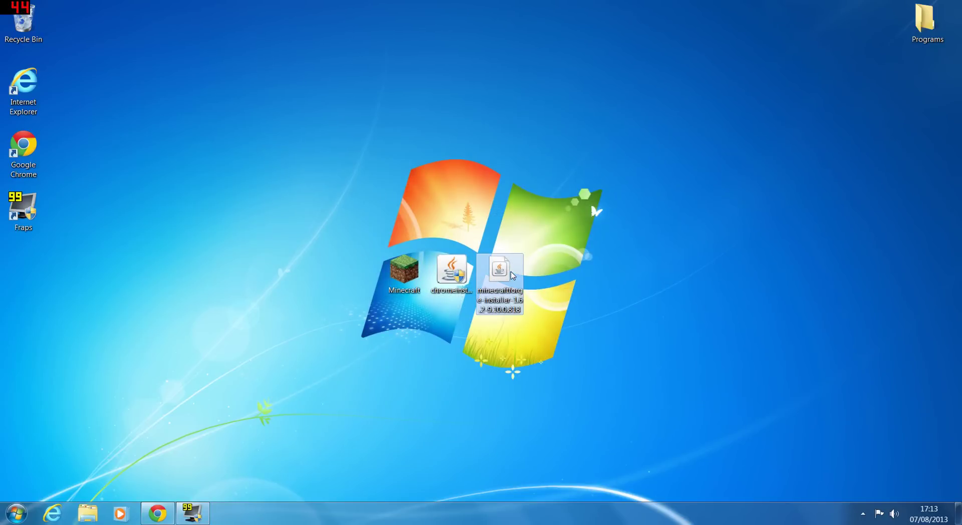
click(160, 515)
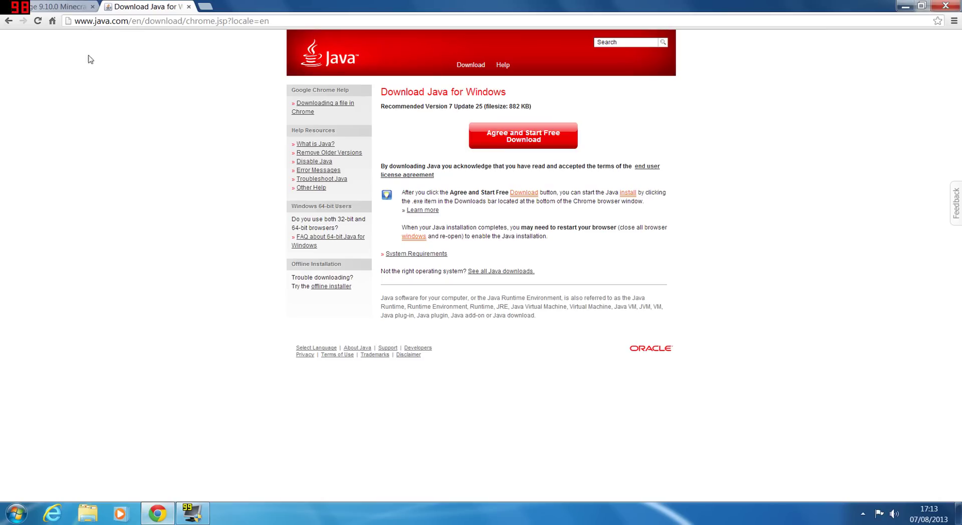
click(63, 6)
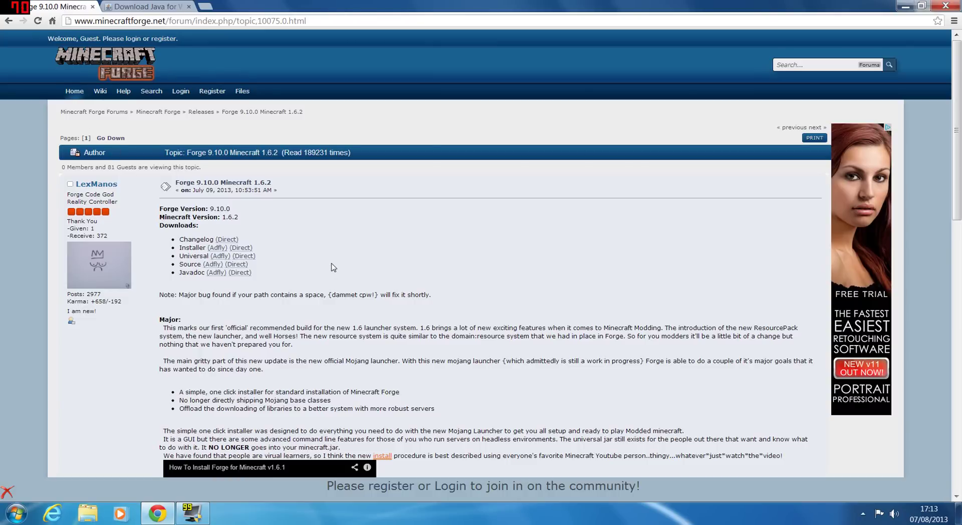
click(905, 6)
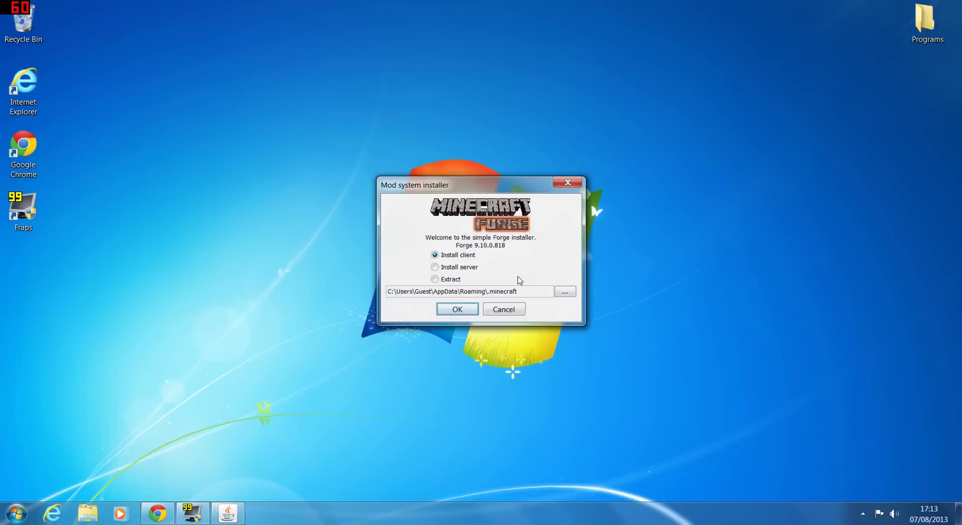
Close the open Forge installer, run the Forge 9.10.0.818 installer from the desktop again, and install the client into the .minecraft folder.
drag(481, 187, 494, 358)
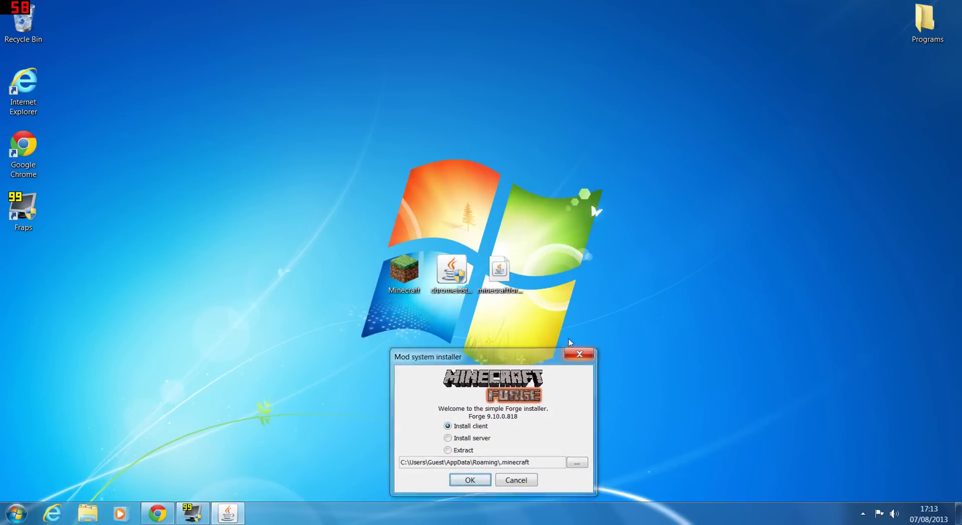
click(577, 354)
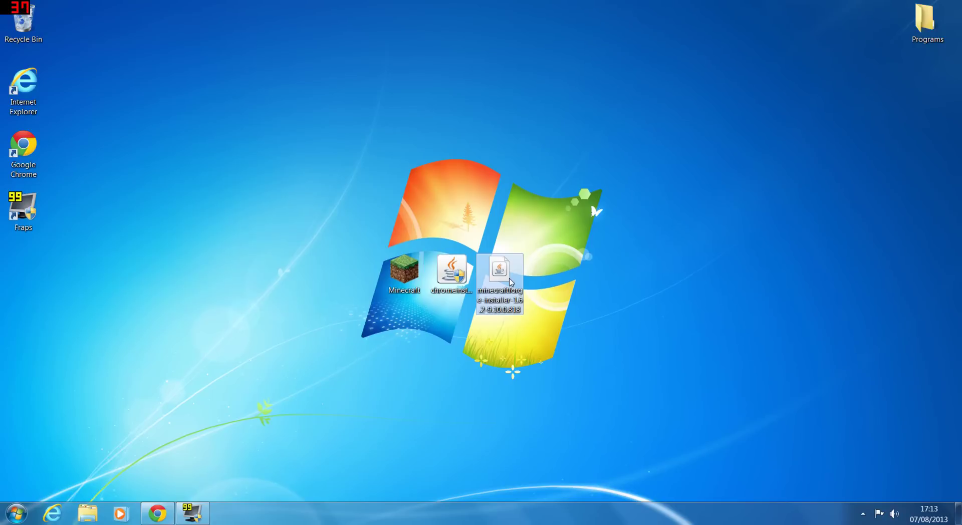
double_click(511, 282)
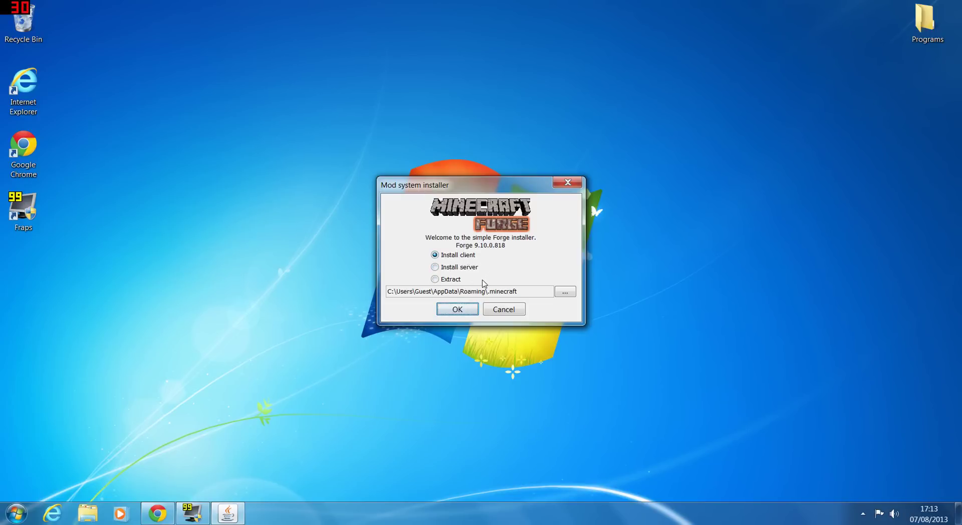
click(386, 291)
click(457, 309)
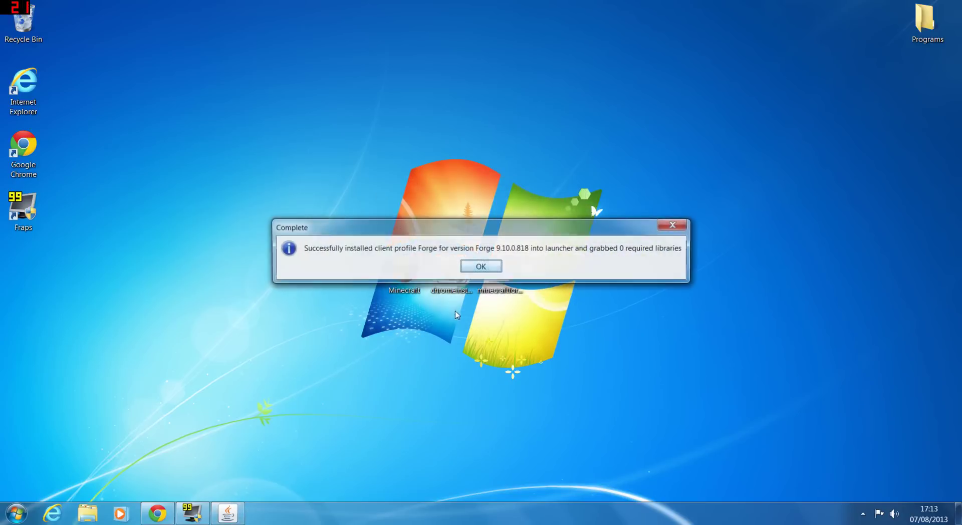
click(493, 268)
Open the Minecraft launcher from the desktop and start the game with the Forge profile, using the already logged-in account.
double_click(414, 274)
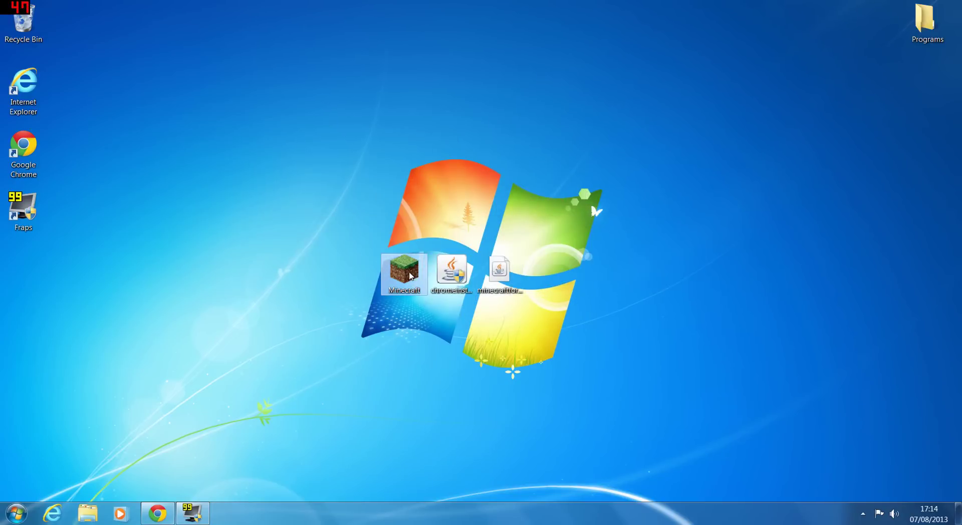
click(507, 270)
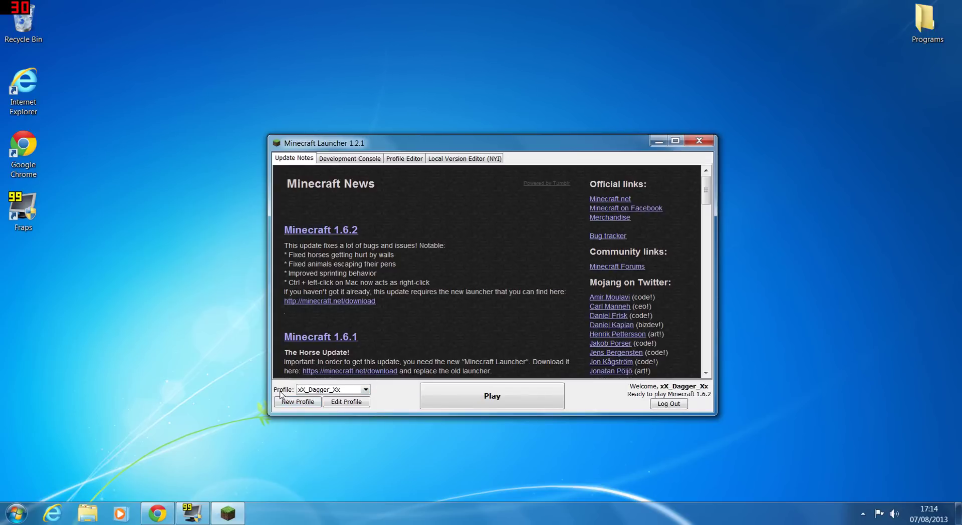
click(364, 390)
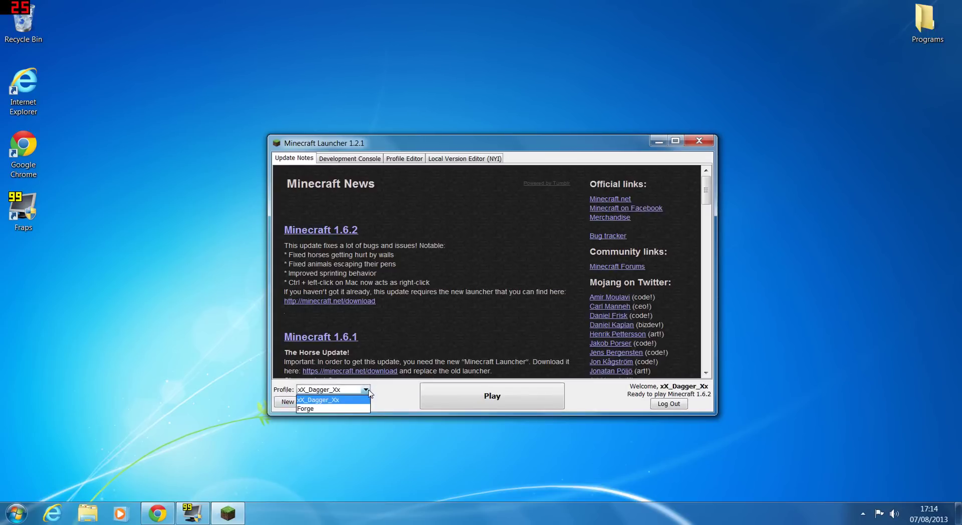
click(307, 408)
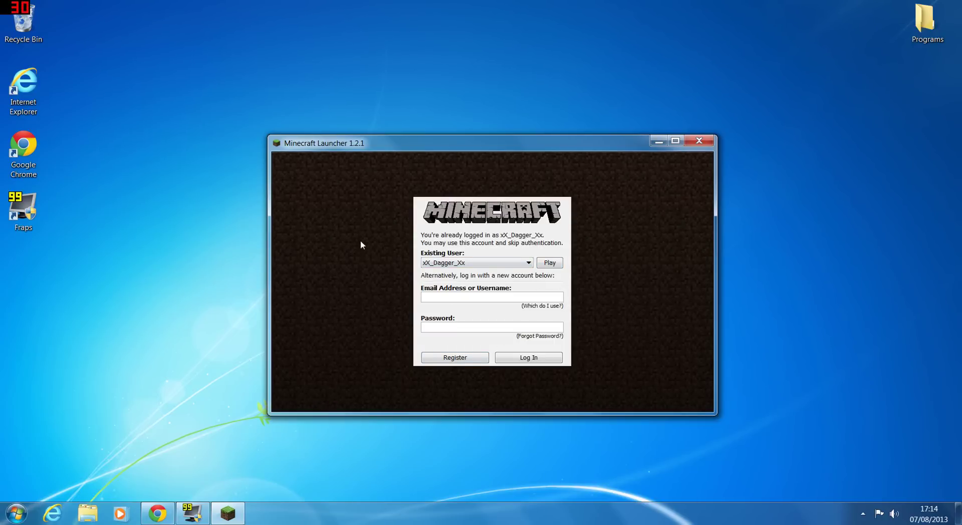
key(Return)
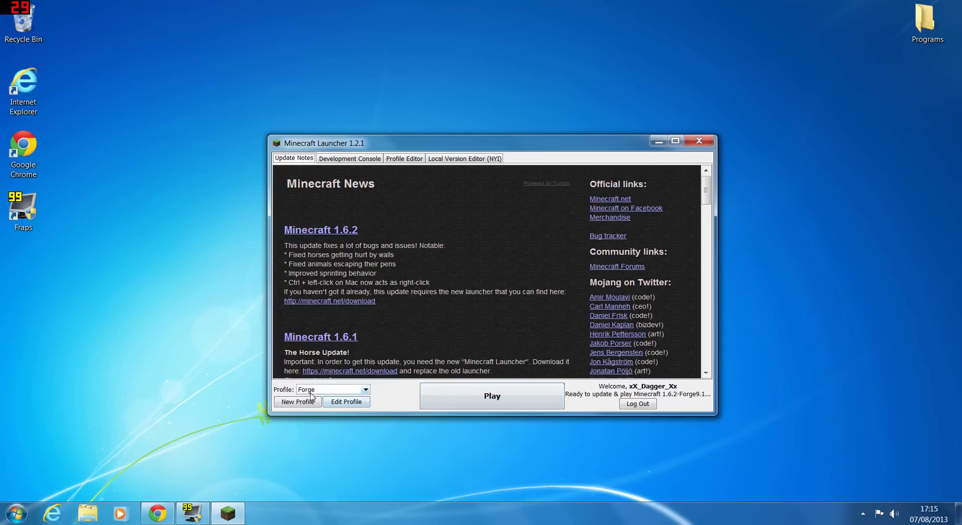
click(480, 398)
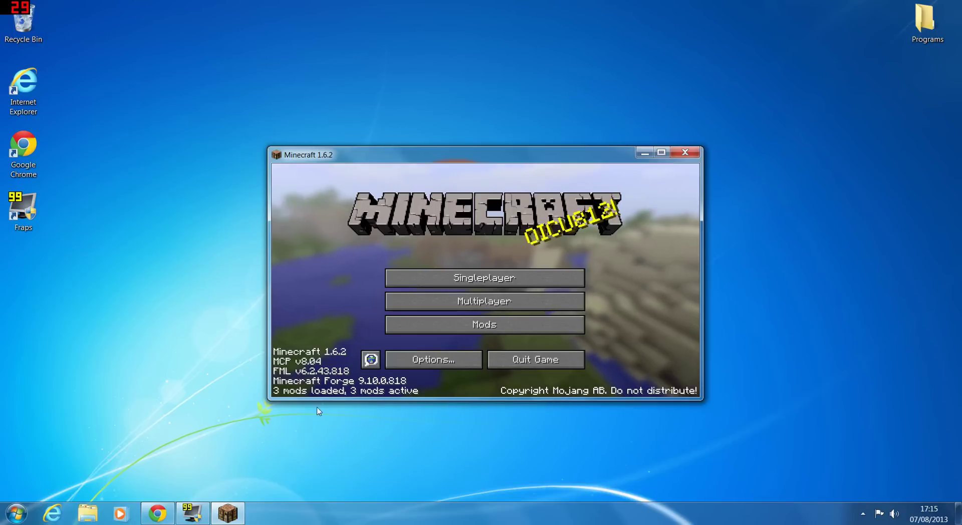
View the game's mod list to check the Forge installation, and quit Minecraft from its title screen.
click(444, 334)
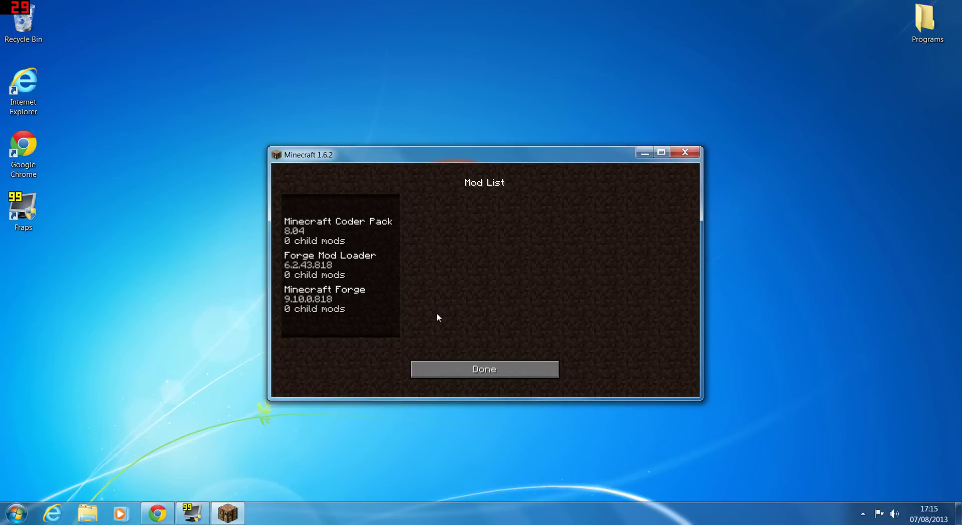
click(461, 367)
click(522, 357)
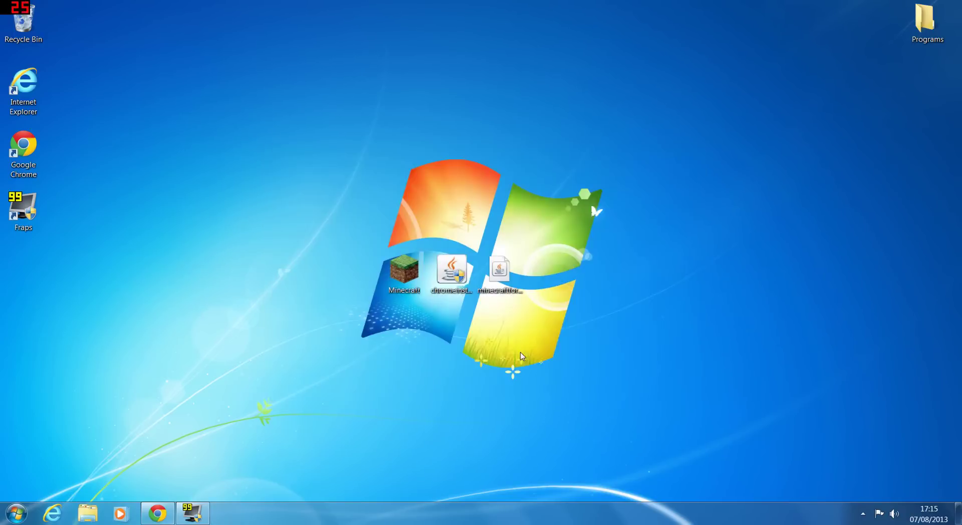